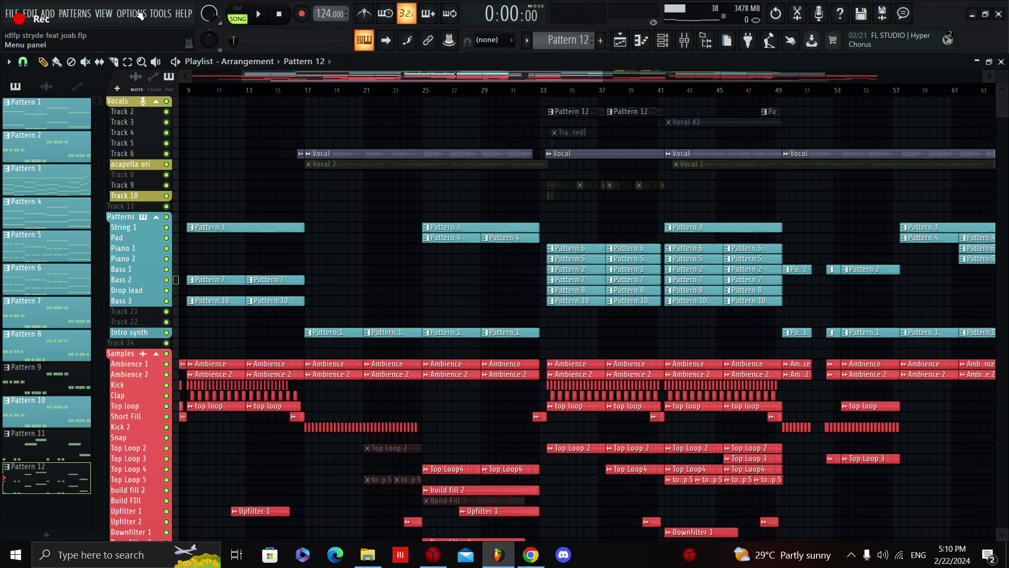
Check the project's info page for its start date, working time and plugin and track statistics, and close it
click(139, 14)
click(162, 70)
key(F11)
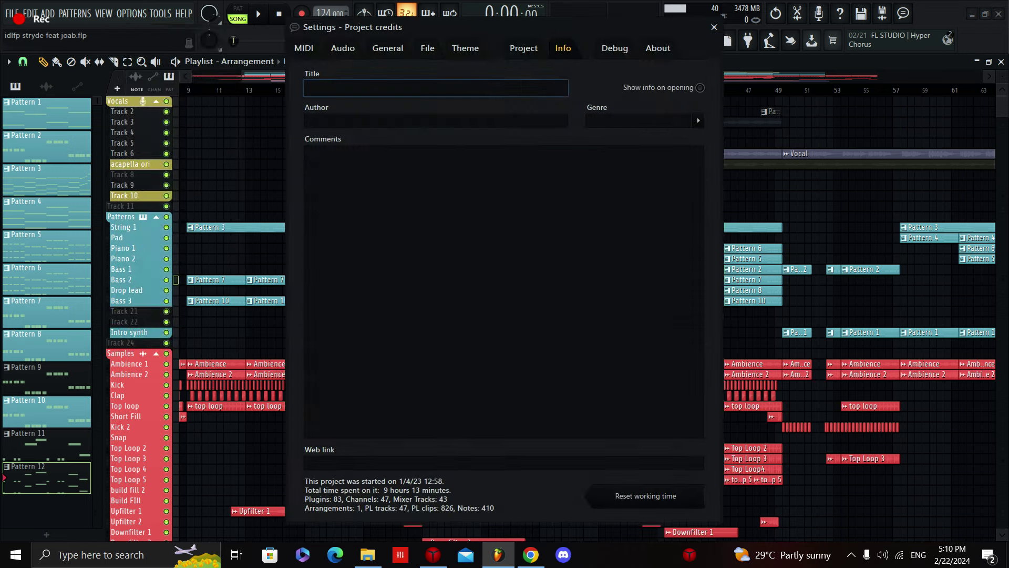
click(716, 27)
Solo Piano 1 and Piano 2 with the automation tracks from Piano Filter to Synth Sidechain, and play them from bar 33
scroll(642, 190, down, 1)
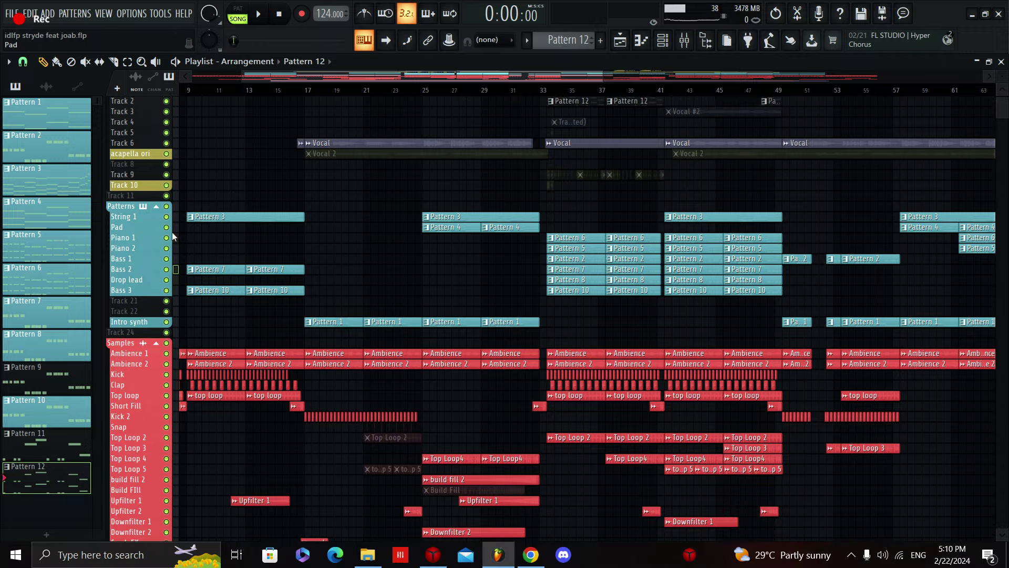
right_click(167, 237)
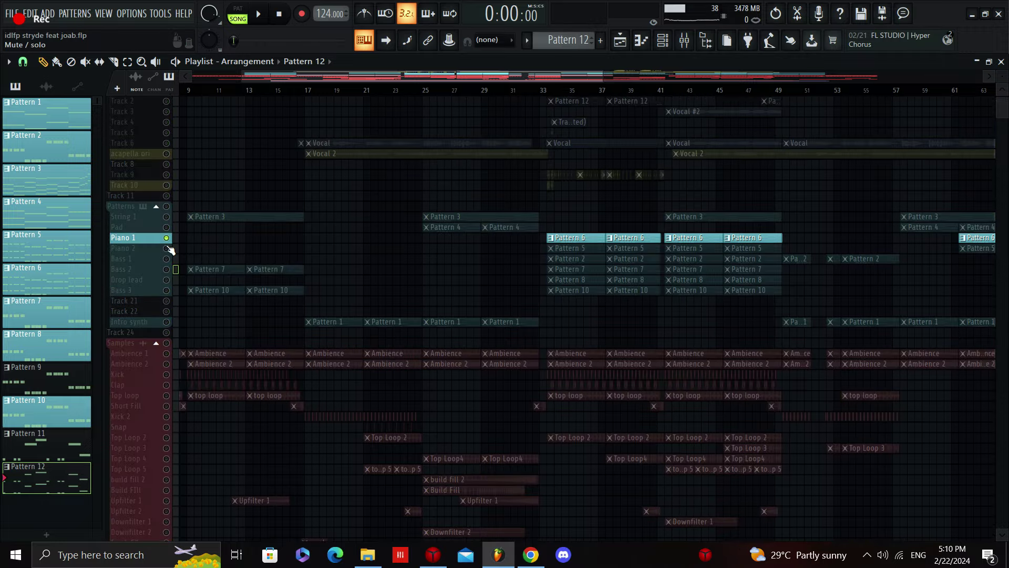
click(167, 248)
scroll(259, 266, down, 3)
click(548, 88)
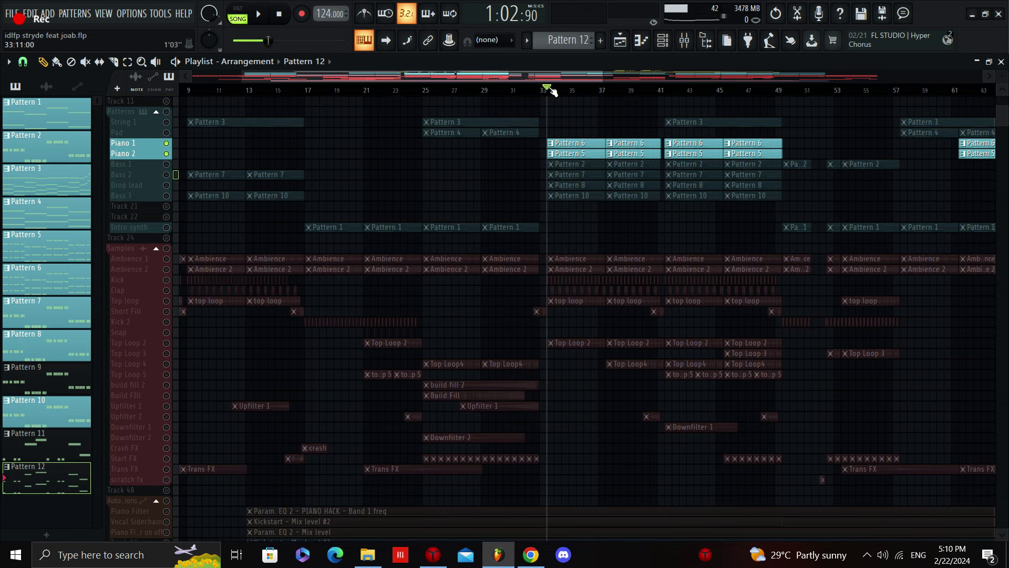
scroll(320, 389, down, 5)
drag(166, 365, 167, 427)
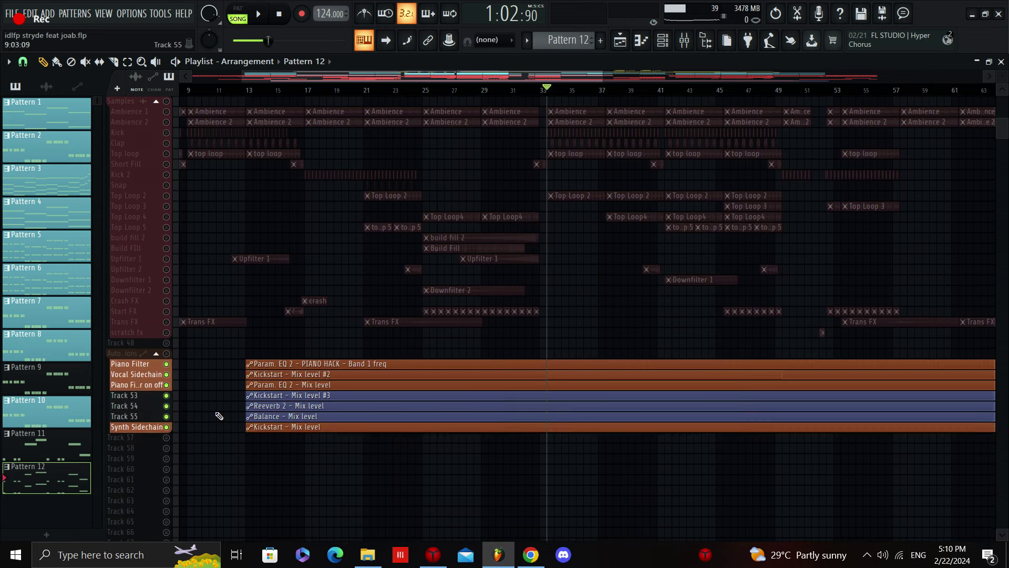
key(space)
scroll(484, 353, up, 5)
scroll(510, 341, up, 1)
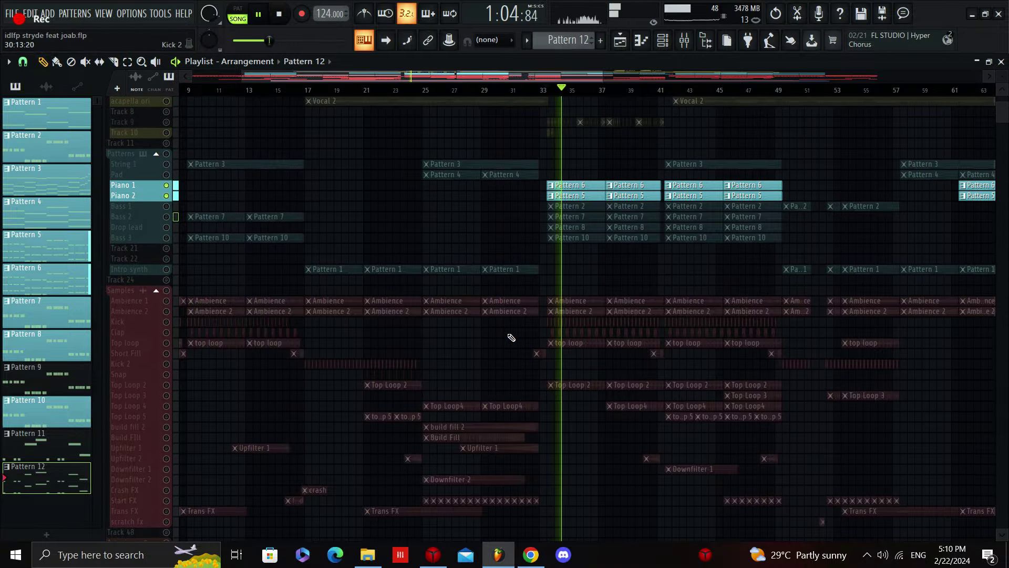
Inspect Pattern 5's chord notes in the piano roll, stop playback and return to the playlist
double_click(583, 206)
key(F5)
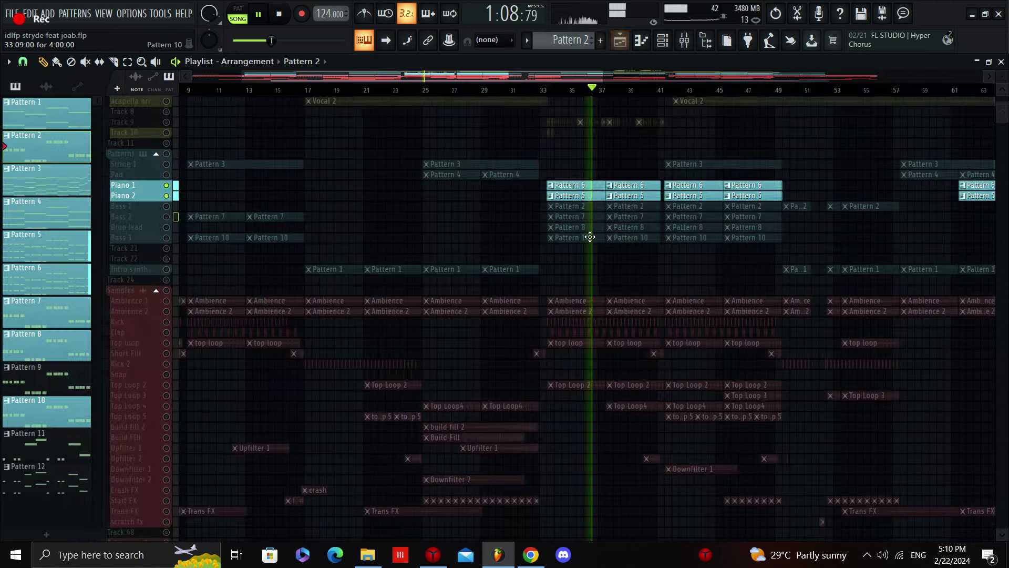
double_click(569, 89)
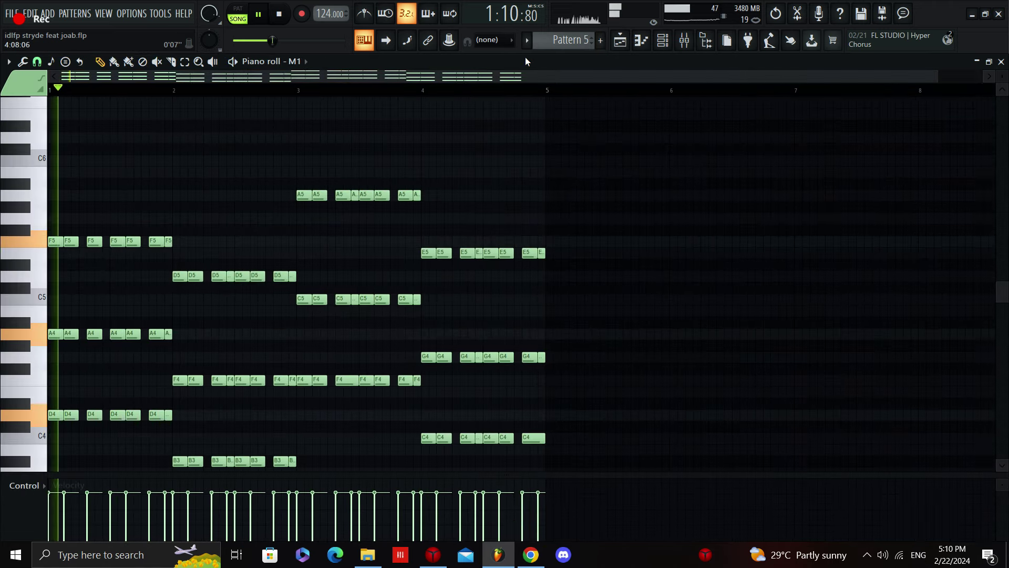
key(space)
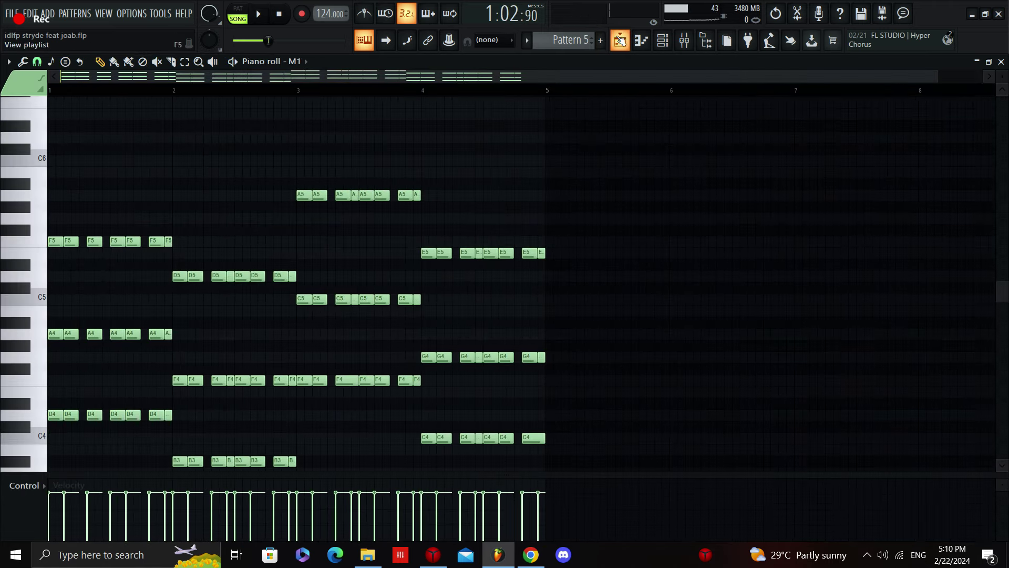
click(620, 41)
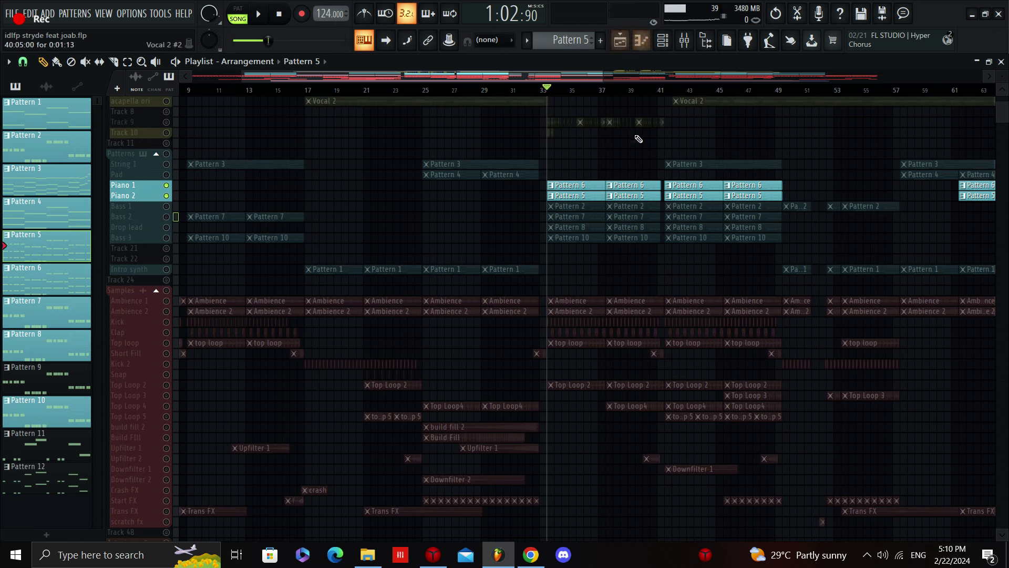
Solo the Bass 1 and Bass 2 tracks and play them from bar 33
click(167, 207)
ctrl+click(175, 217)
key(space)
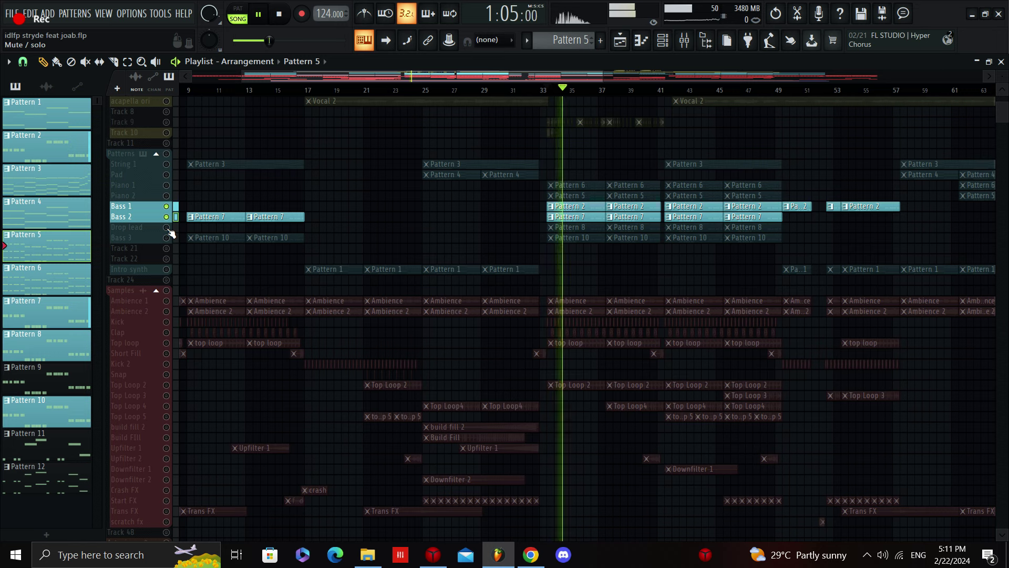
Listen to the Drop lead track alone, followed by the Bass 3 track alone, from bar 33
click(167, 227)
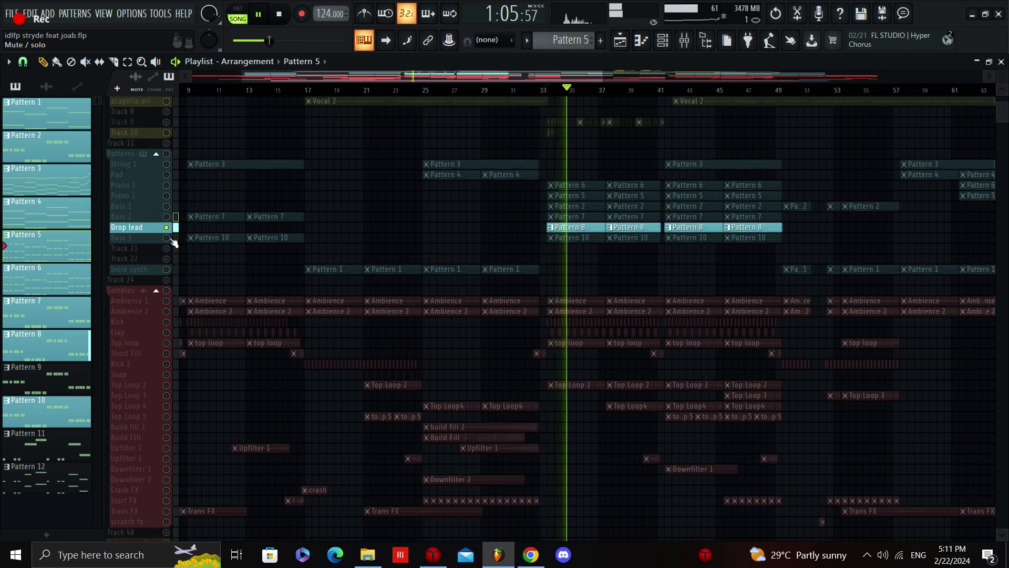
key(space)
click(167, 238)
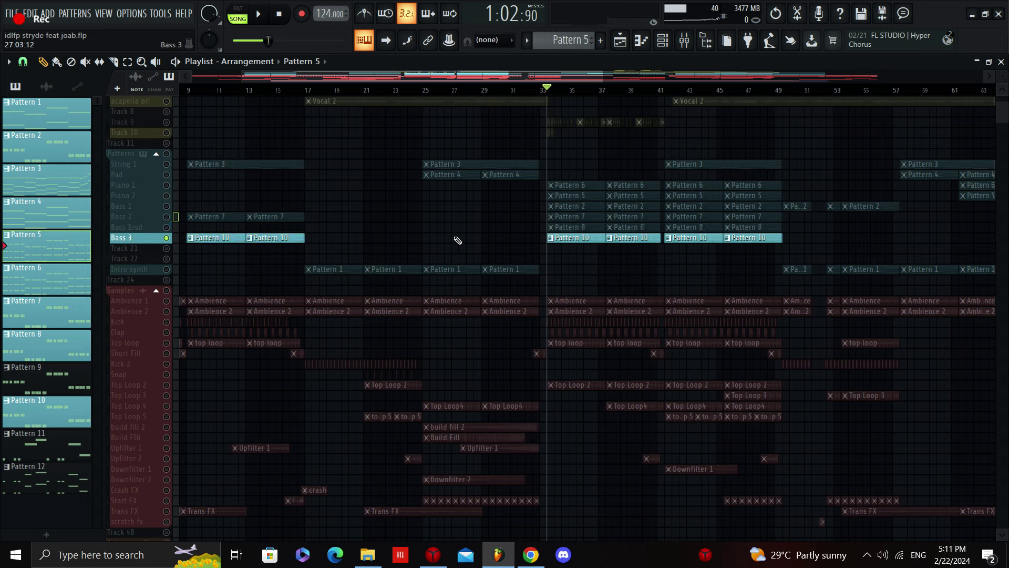
key(space)
key(space)
Solo the sample tracks from Ambience 1 through Top Loop 2, including Kick, Clap, Short Fill and Snap, and play them from bar 33
click(168, 301)
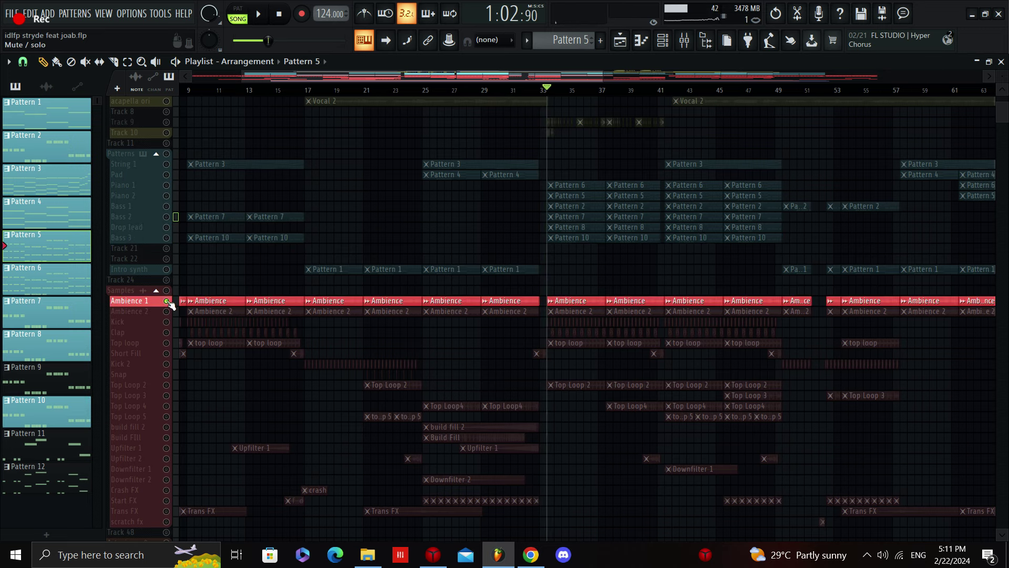
ctrl+click(167, 312)
ctrl+click(167, 321)
ctrl+click(166, 332)
ctrl+click(167, 343)
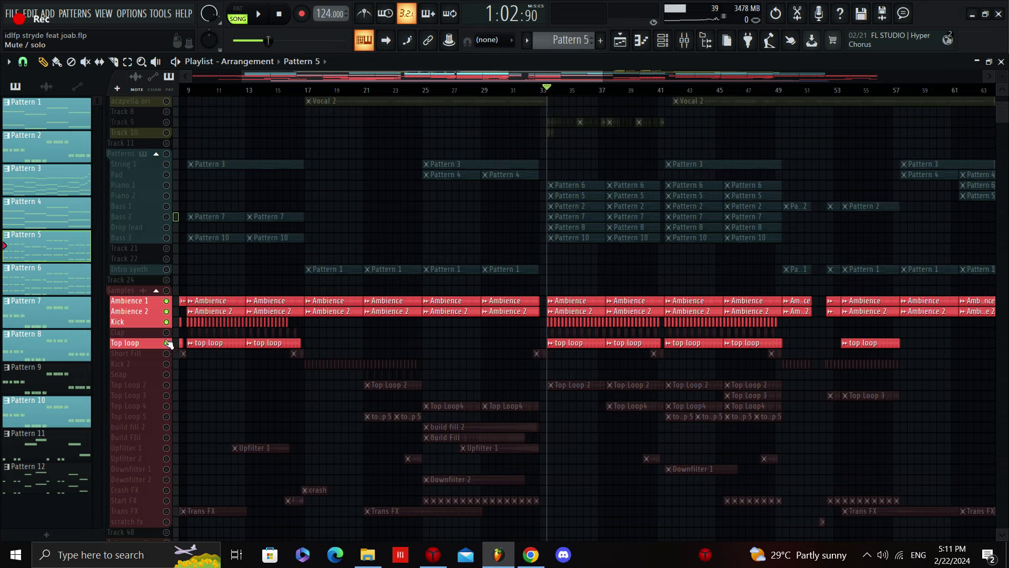
ctrl+click(167, 353)
ctrl+click(166, 364)
ctrl+click(166, 364)
ctrl+click(167, 374)
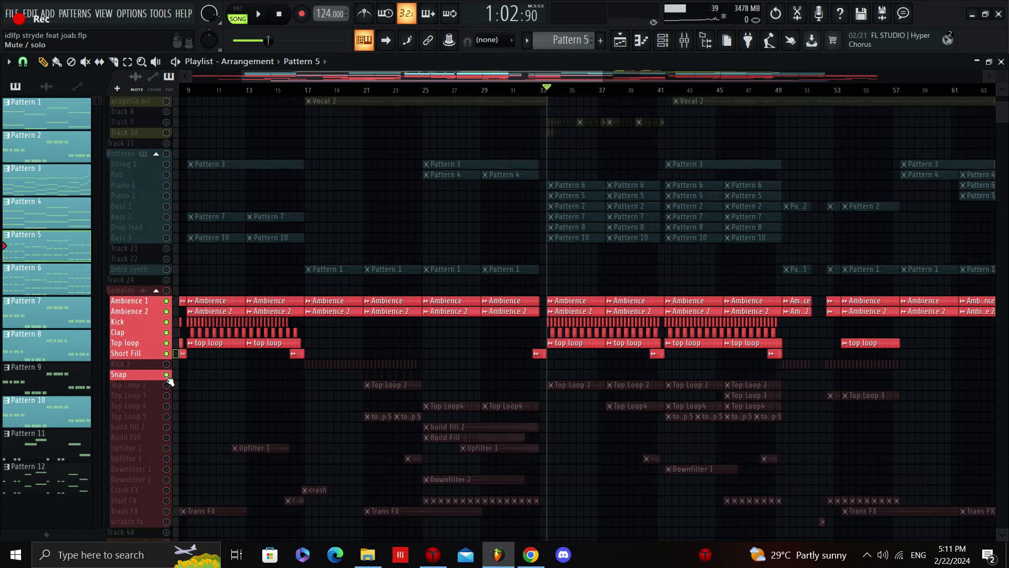
ctrl+click(167, 385)
ctrl+click(167, 364)
key(space)
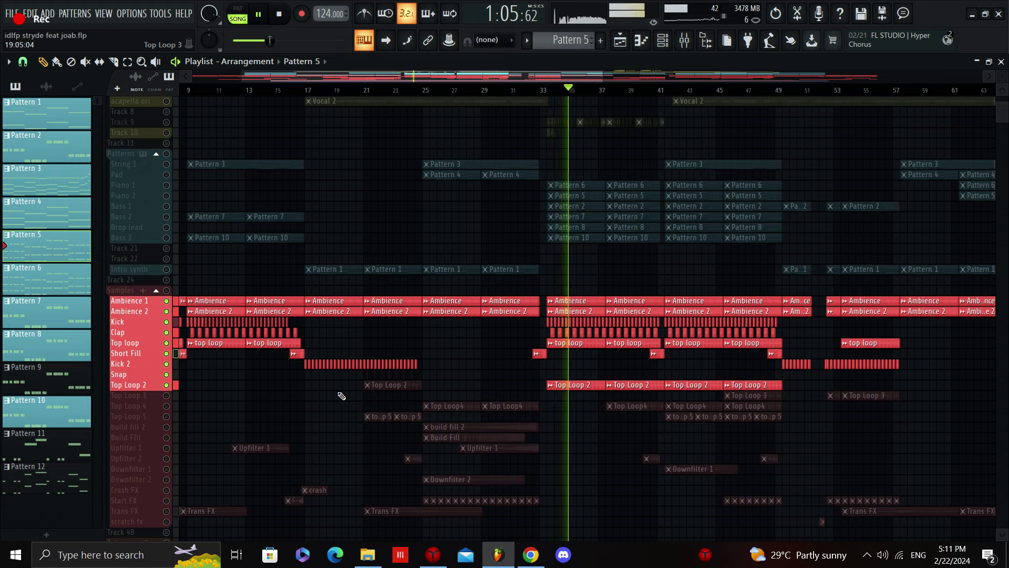
key(space)
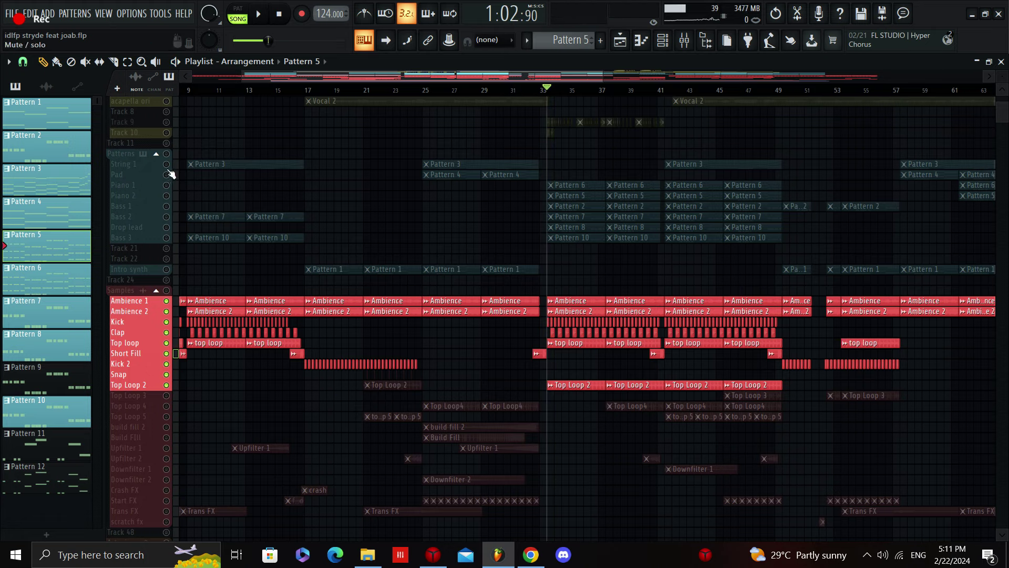
Reactivate all playlist tracks, leaving only the vocal on Track 6 and Pattern 12's Track 2 muted
right_click(168, 174)
right_click(167, 174)
scroll(518, 275, up, 3)
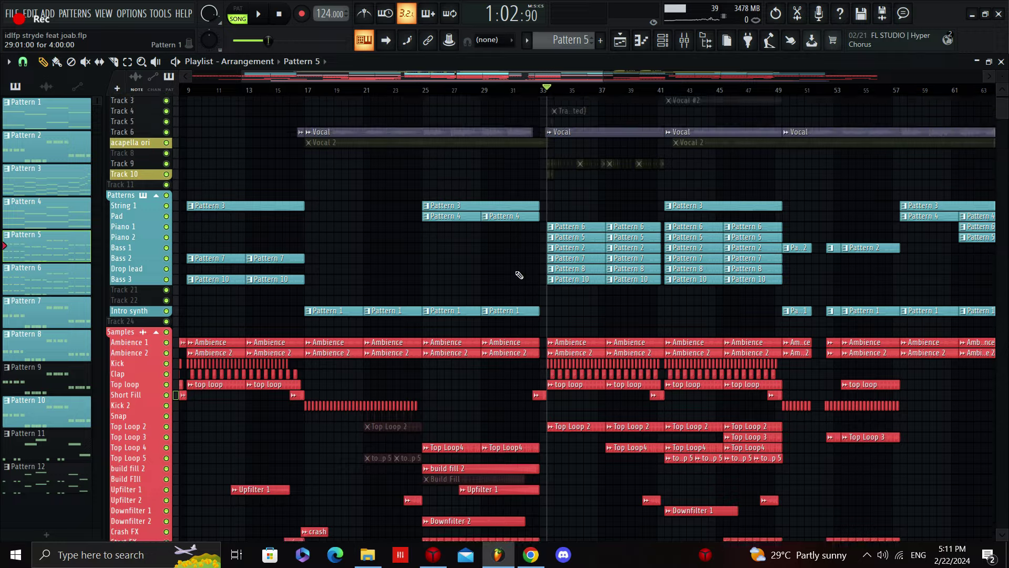
click(172, 153)
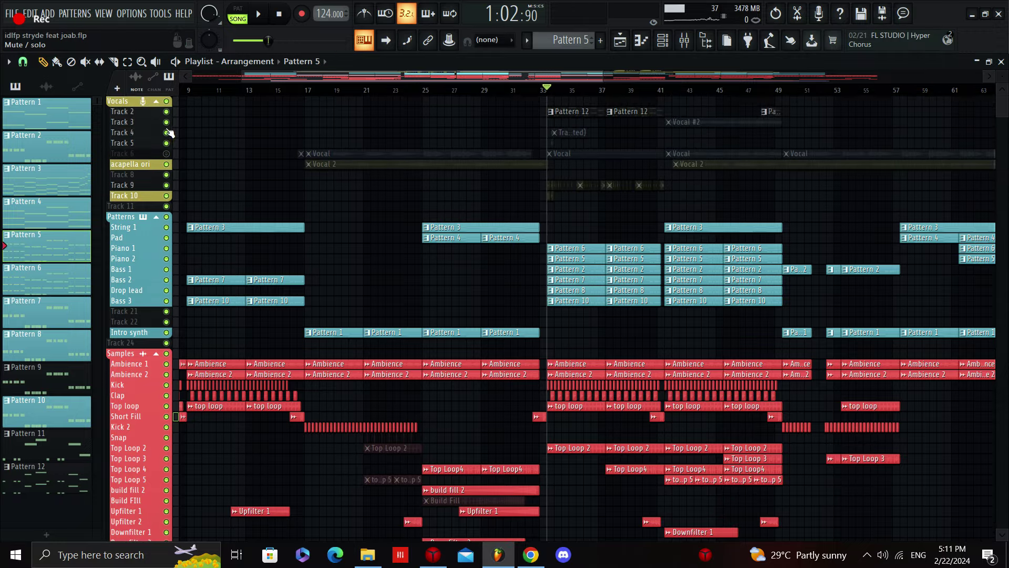
click(169, 112)
Listen to the instrumental from bar 17, skipping ahead to bar 25, around bar 31 and bar 33, and stop playback
click(313, 90)
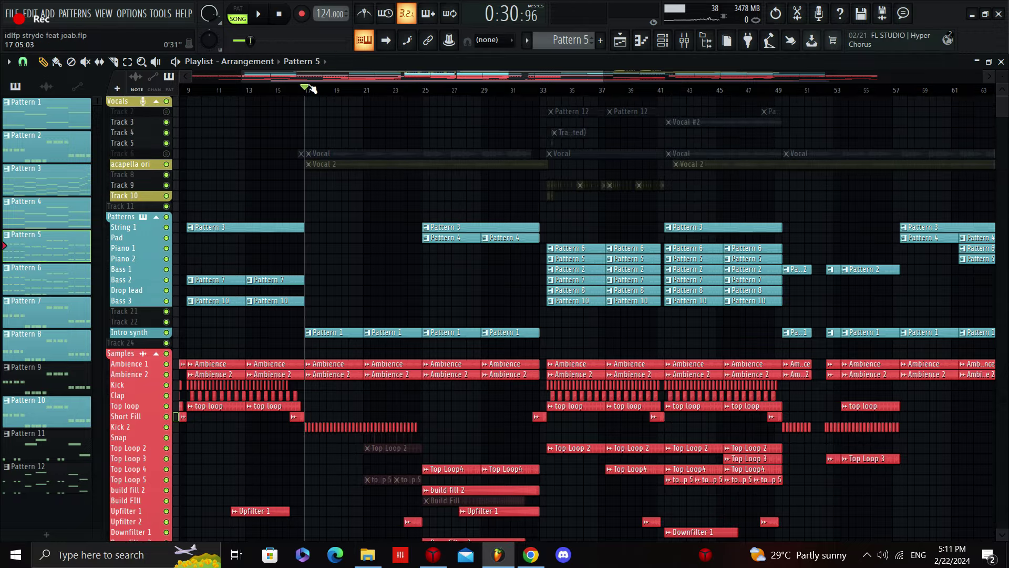
key(space)
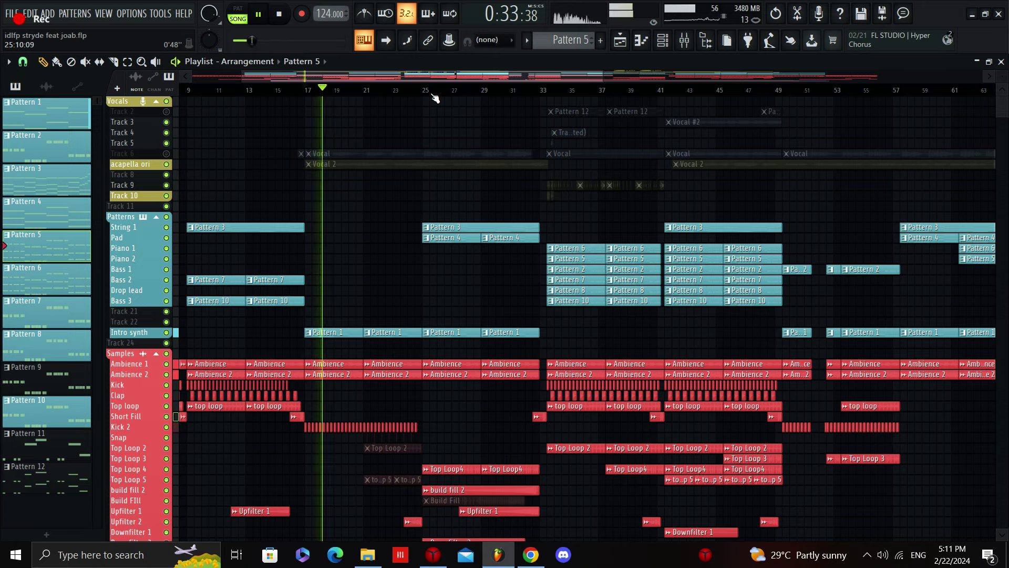
click(418, 90)
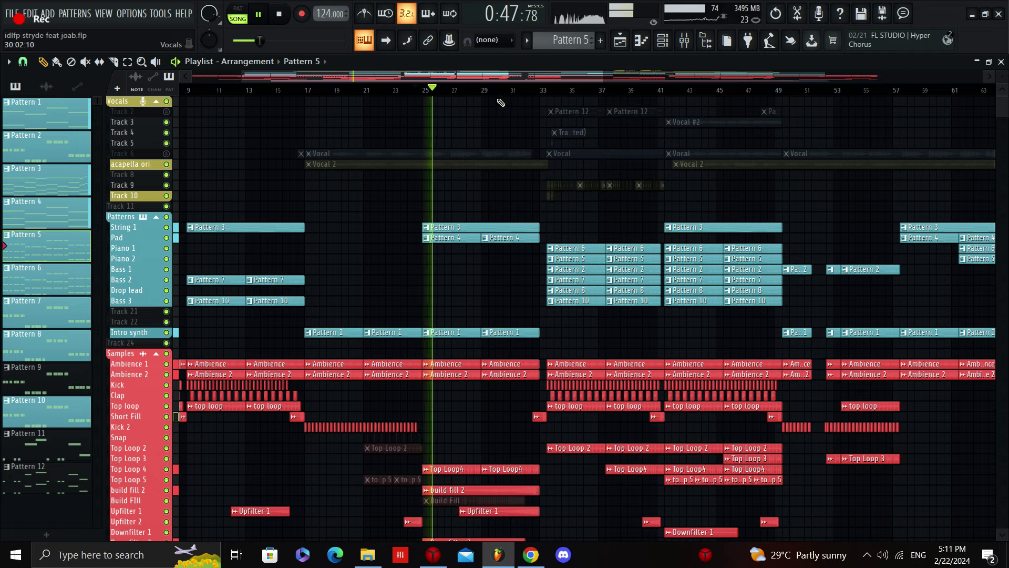
click(522, 90)
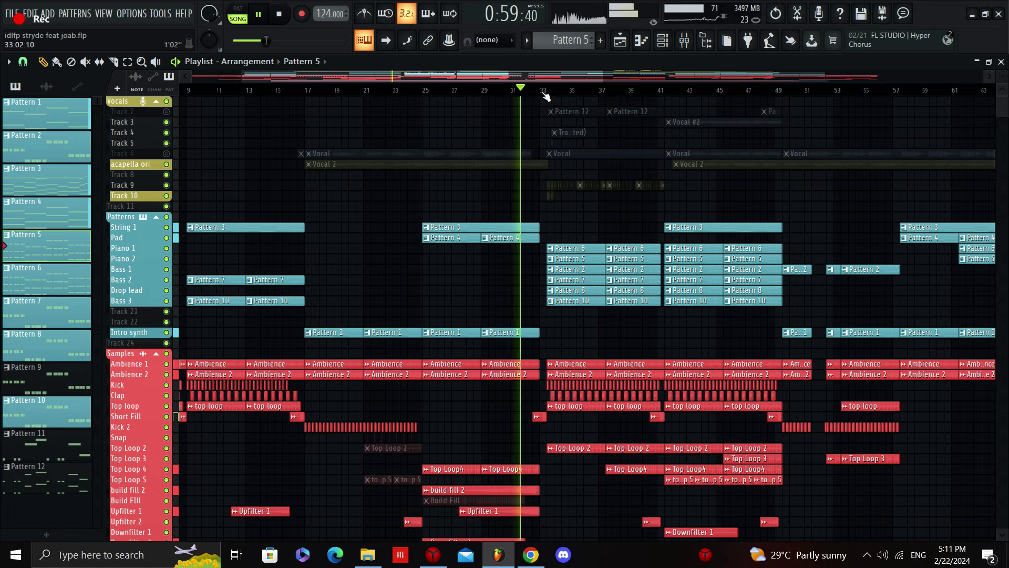
click(540, 91)
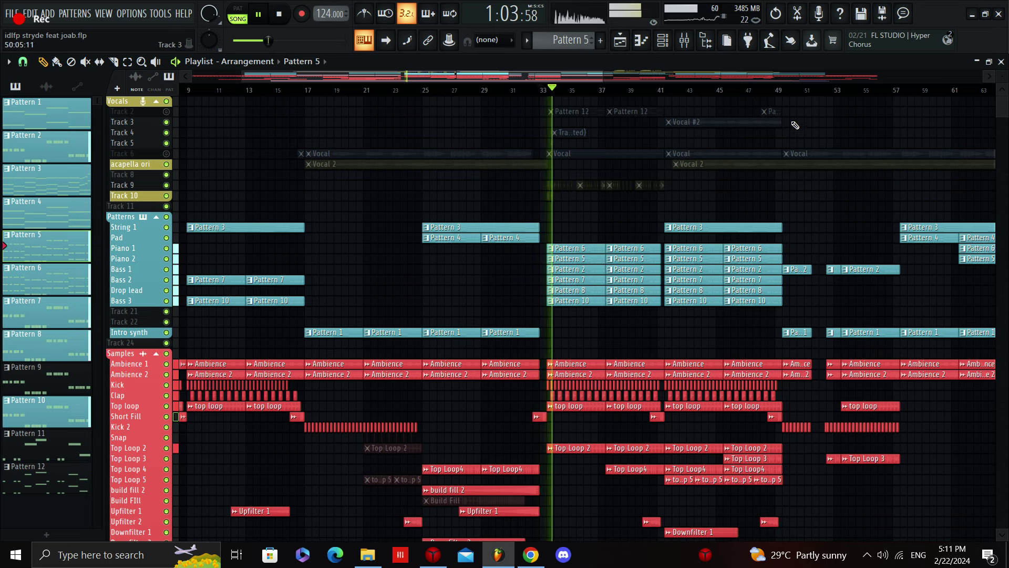
key(space)
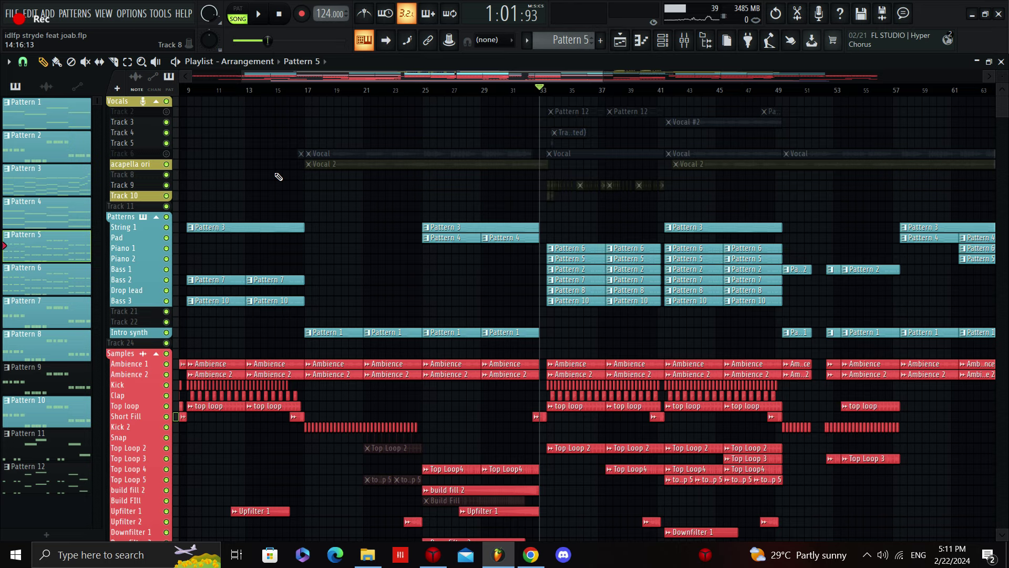
Solo the vocal on Track 6, listen from bar 17 and around bars 30 to 31, and stop playback
ctrl+click(166, 154)
click(311, 92)
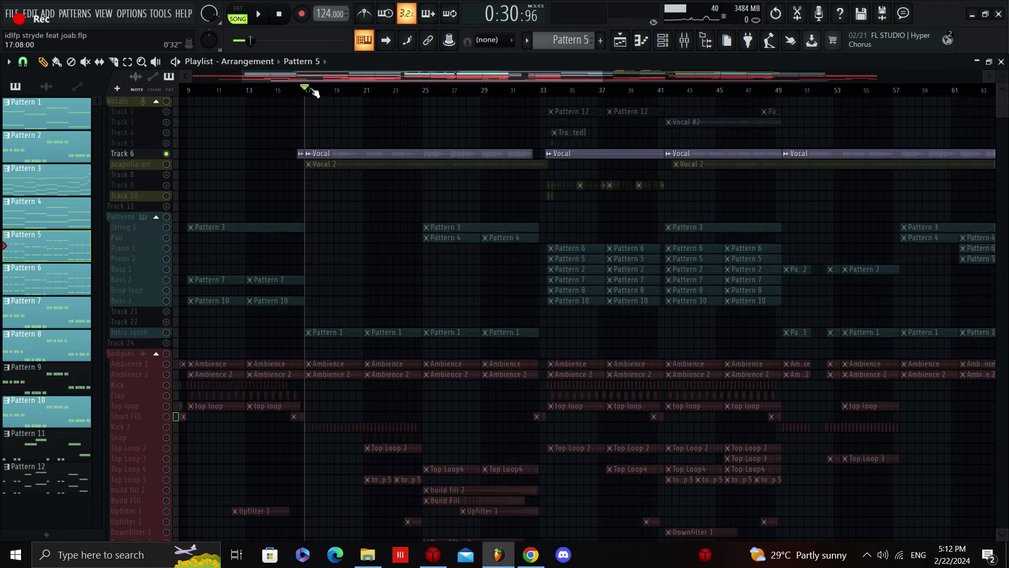
key(space)
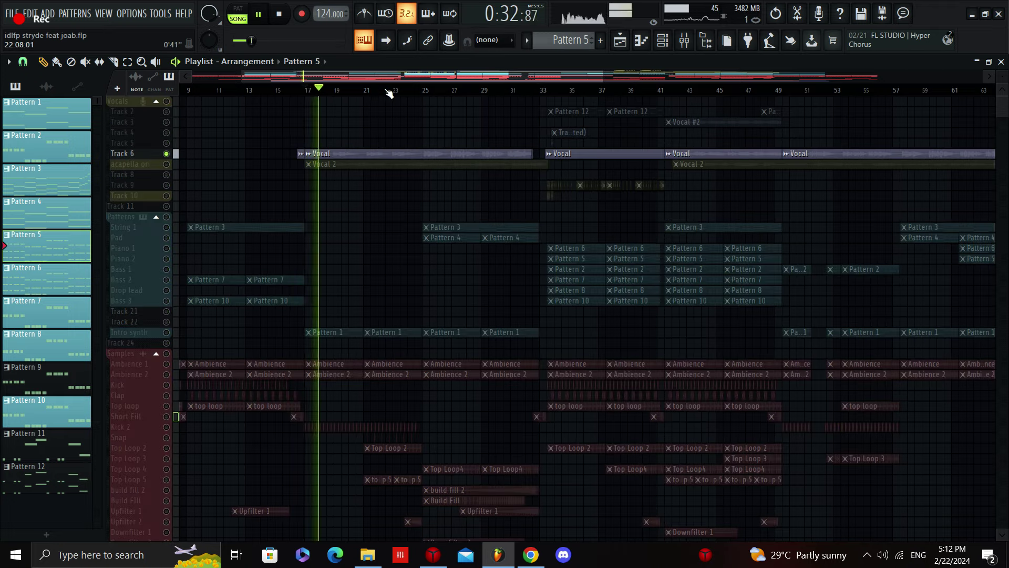
click(509, 93)
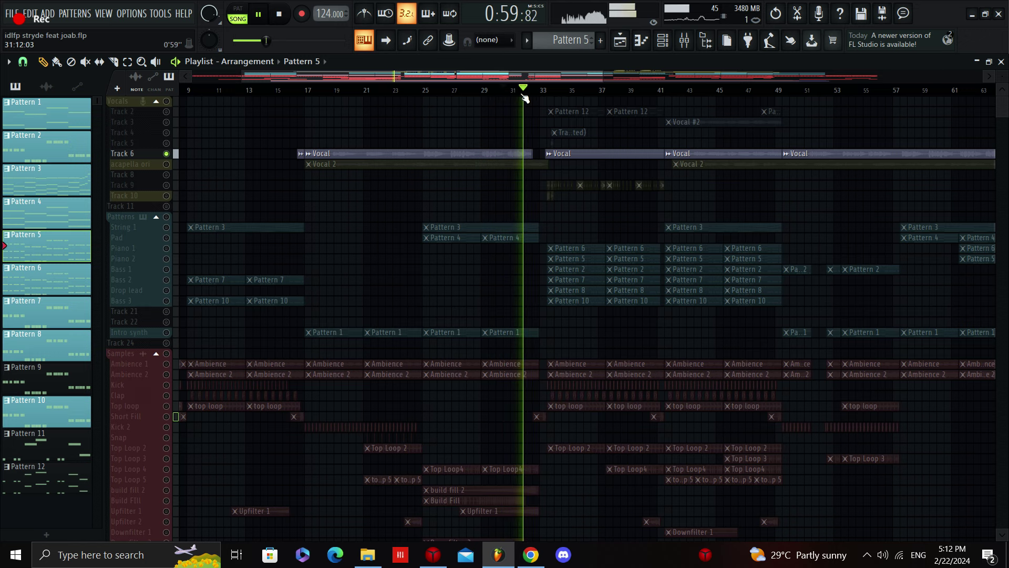
click(500, 90)
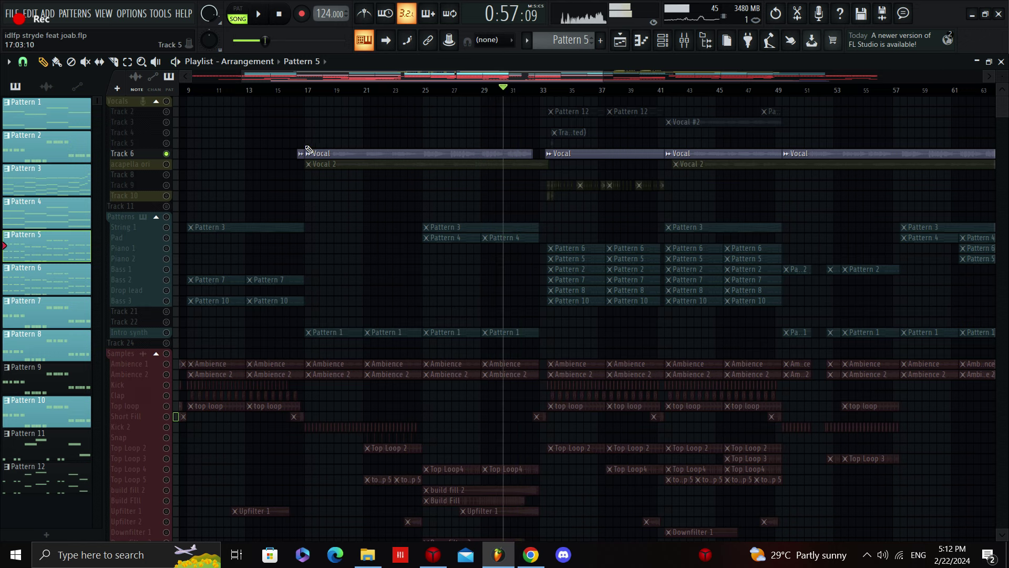
key(space)
Play the full arrangement with the vocal from around bar 30 into the drop at bar 33, keeping only Track 2 muted
right_click(166, 153)
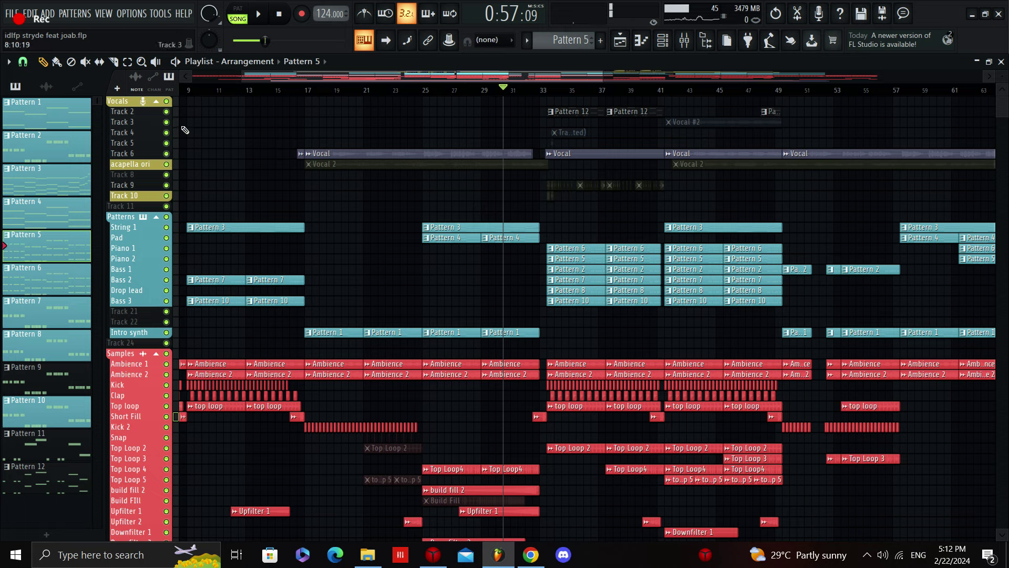
click(166, 112)
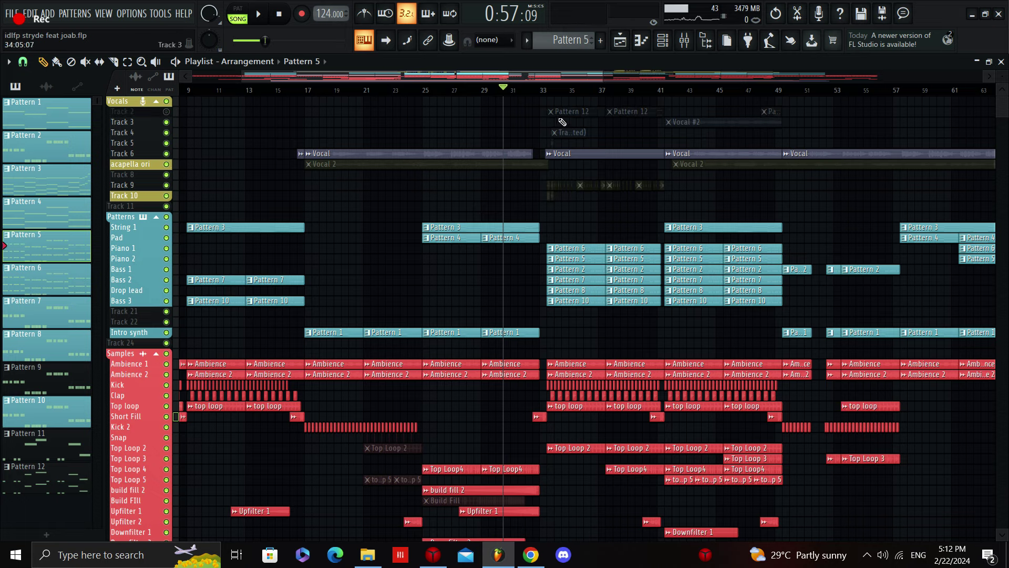
key(space)
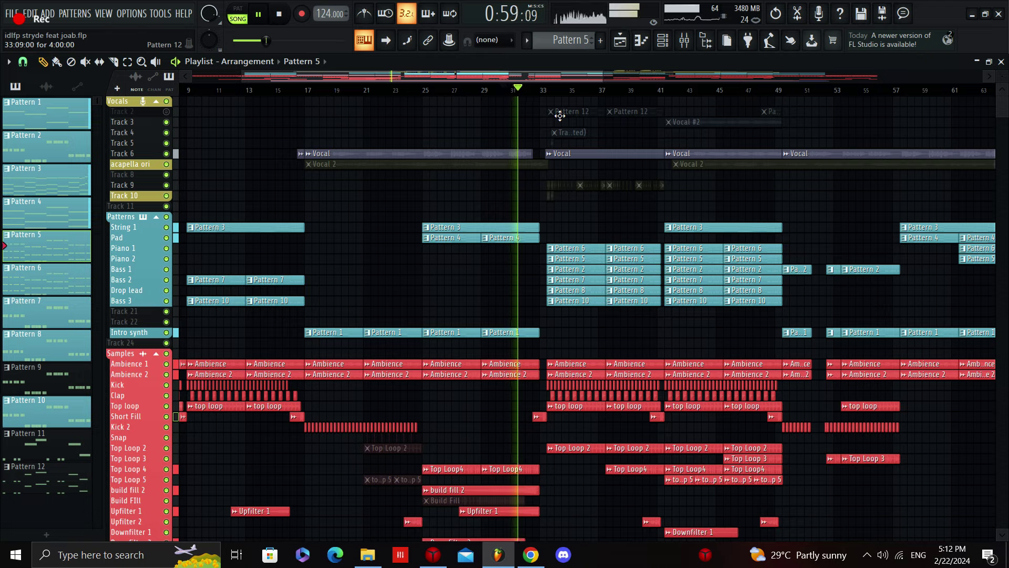
scroll(595, 218, down, 5)
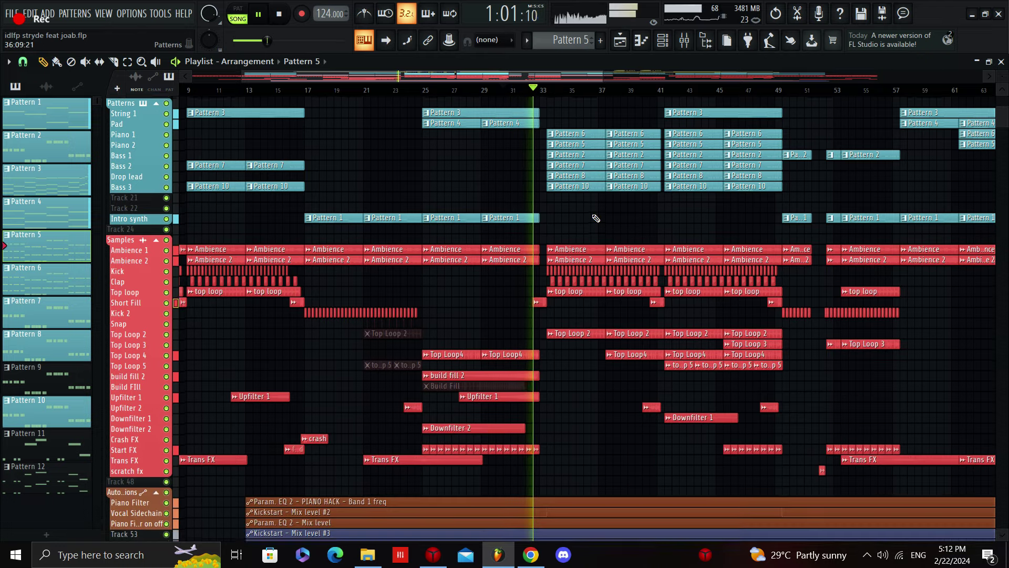
scroll(595, 217, up, 3)
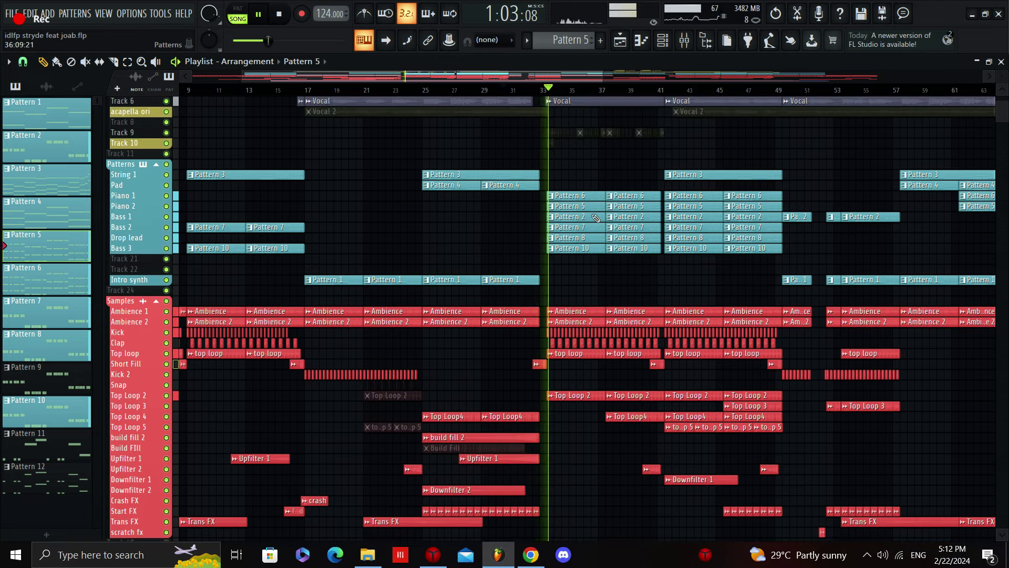
Stop the arrangement playback and audition a note on the Sylenth1 channel, leaving its instrument window closed
scroll(596, 218, up, 2)
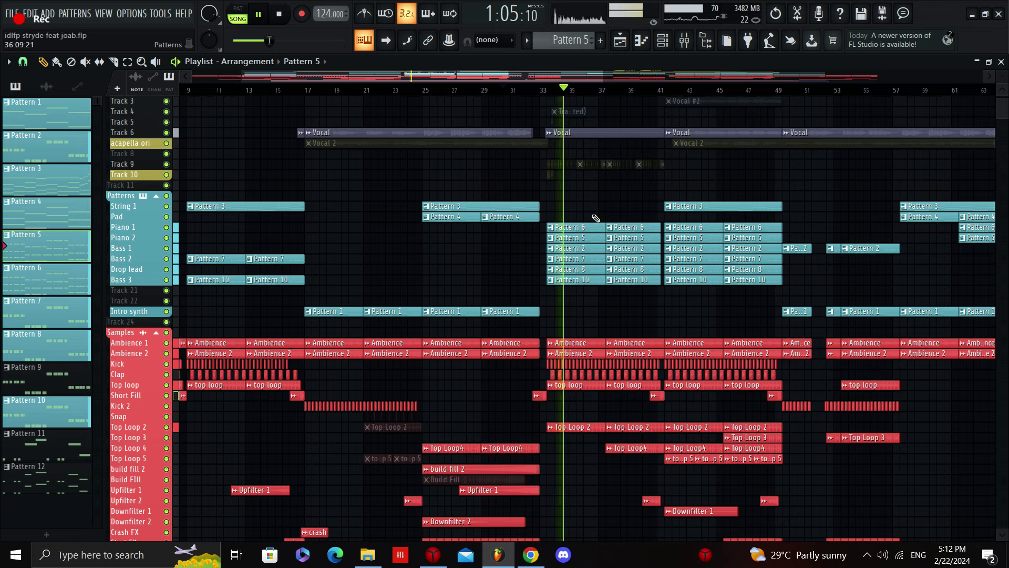
key(space)
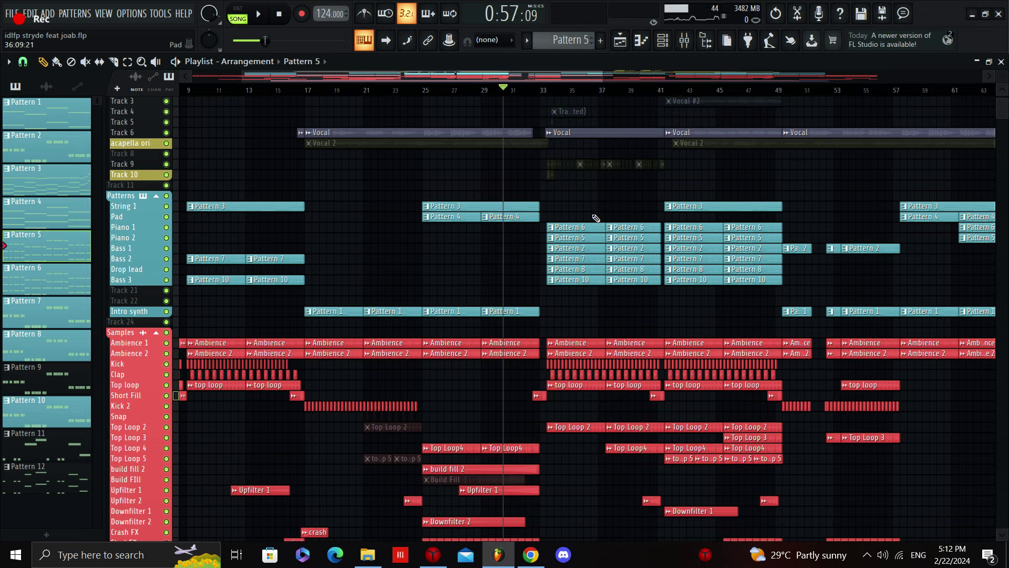
scroll(596, 218, up, 2)
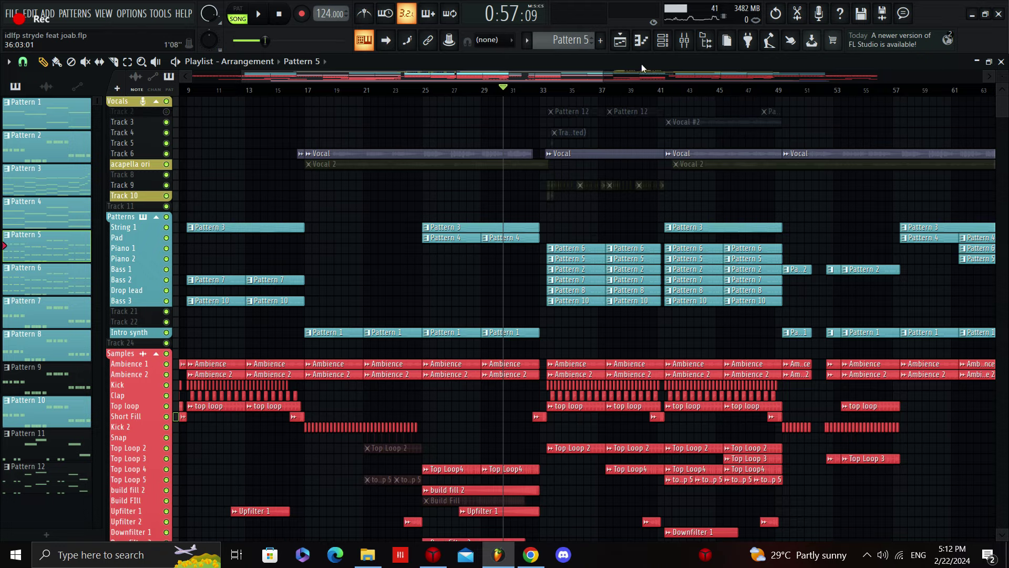
click(663, 40)
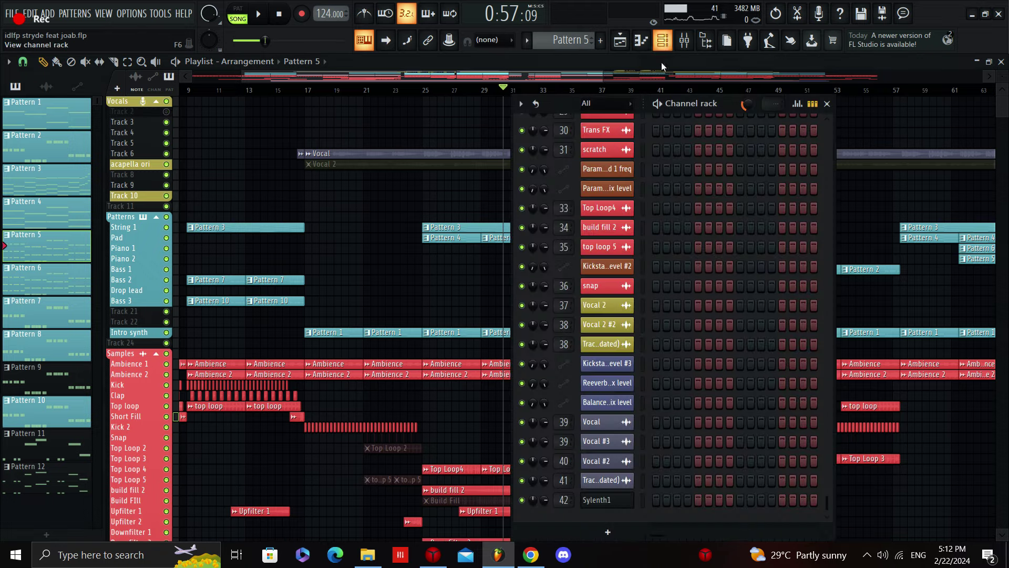
click(623, 502)
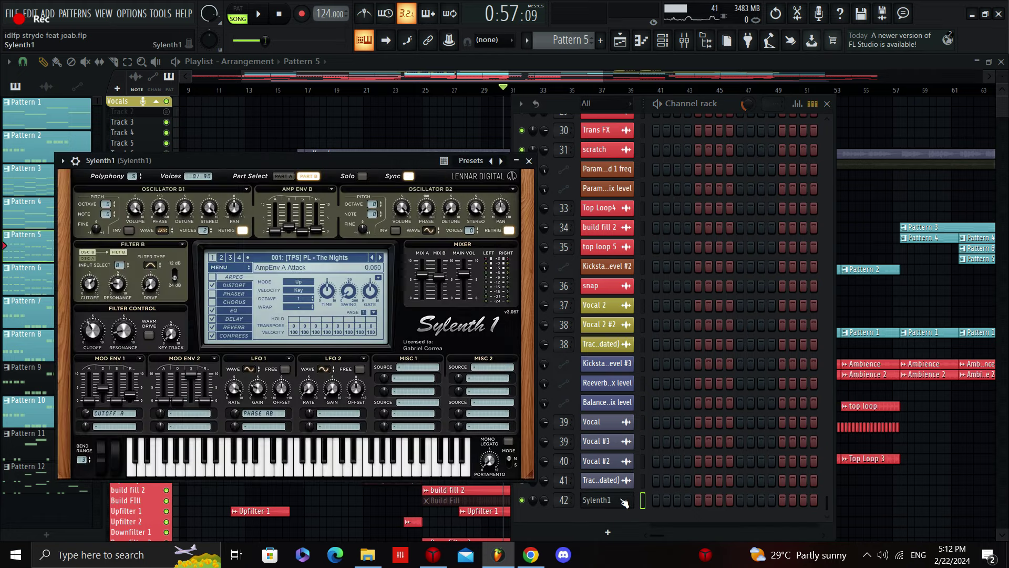
key(m)
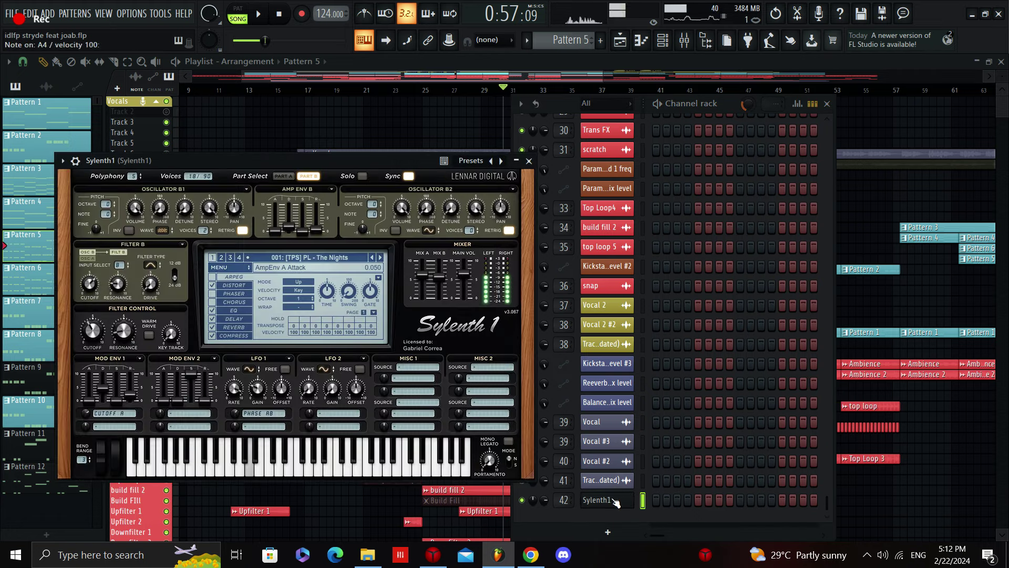
click(522, 76)
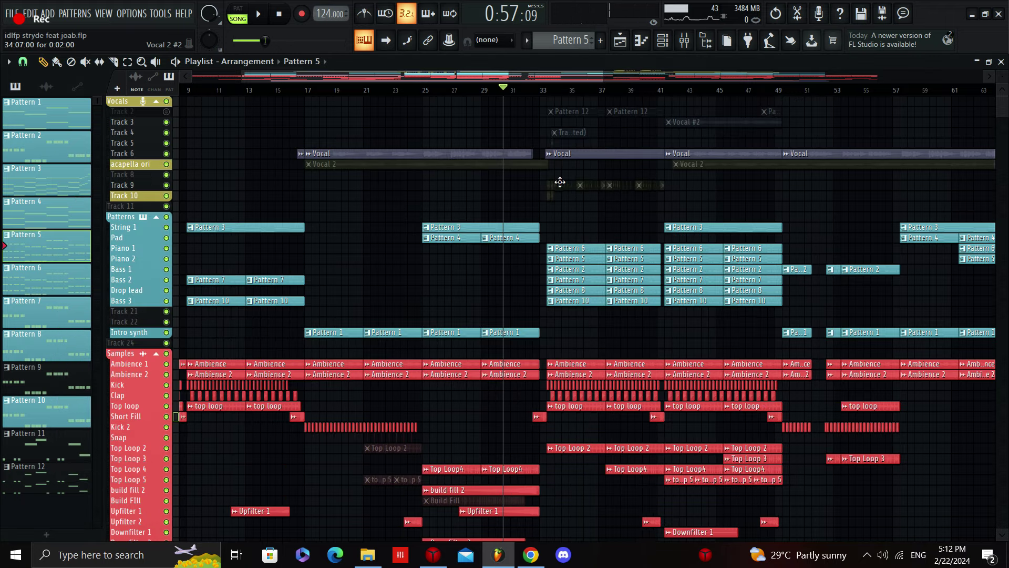
Open Pattern 12's Sylenth1 notes in the piano roll, play them in pattern mode, and stop back in the playlist
double_click(549, 105)
key(l)
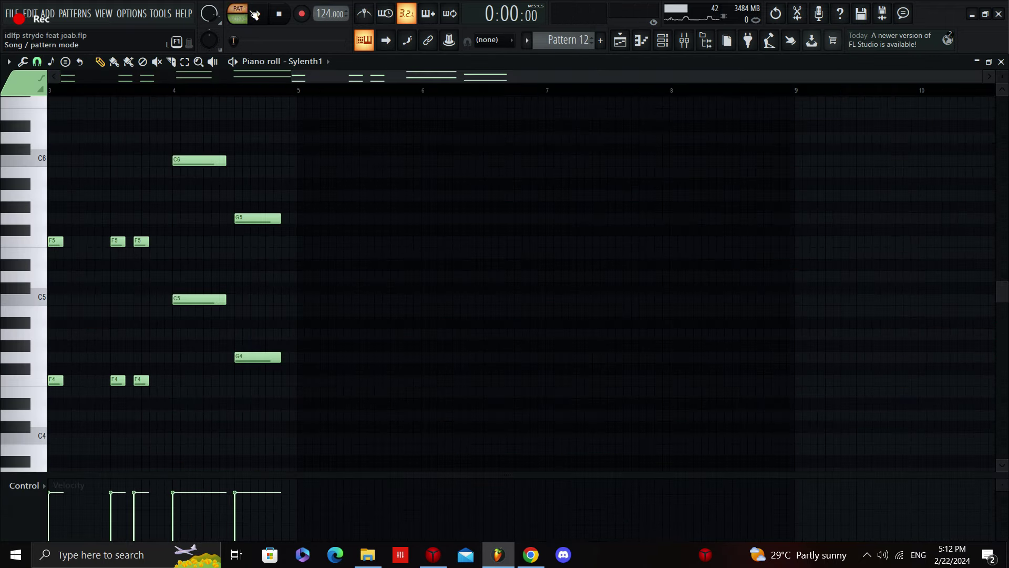
key(space)
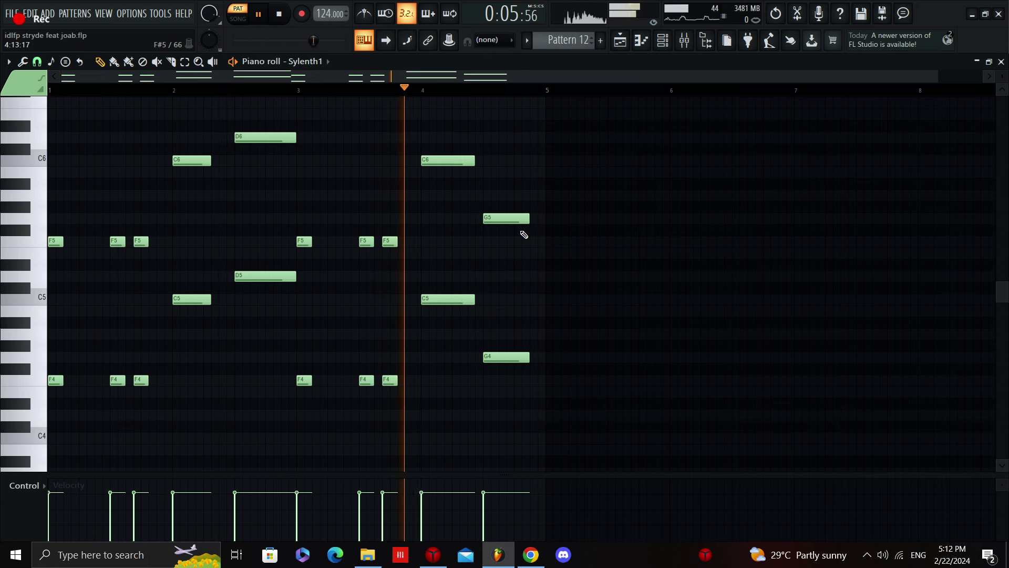
key(F5)
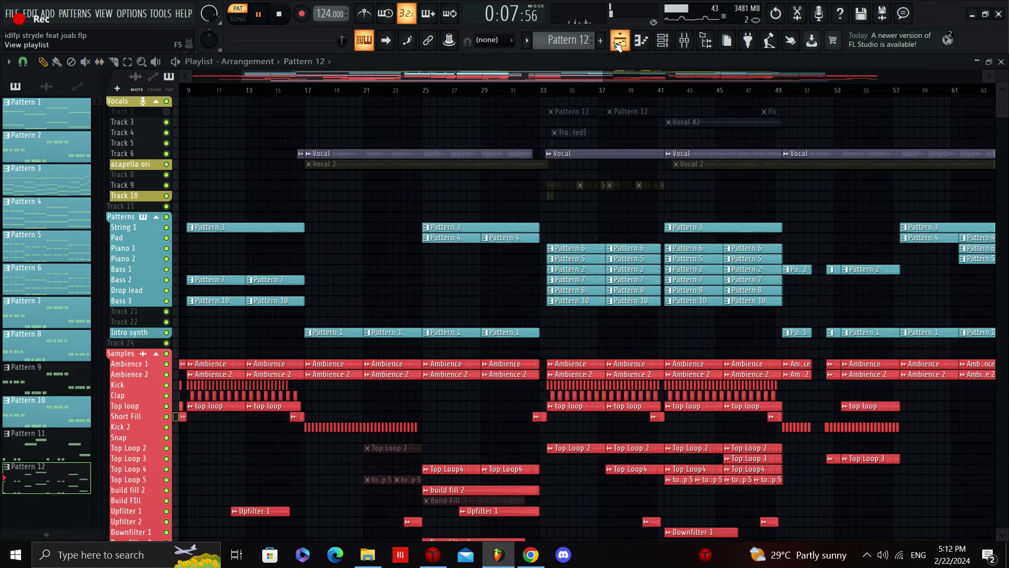
key(space)
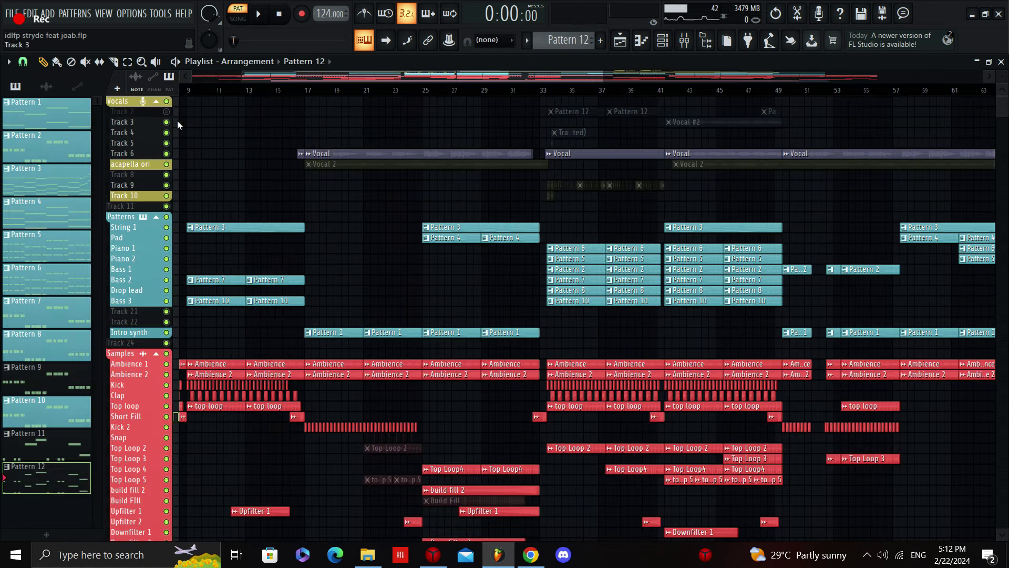
Unmute Track 2 and play the full arrangement in song mode from about bar 32 into the drop
click(166, 112)
click(531, 90)
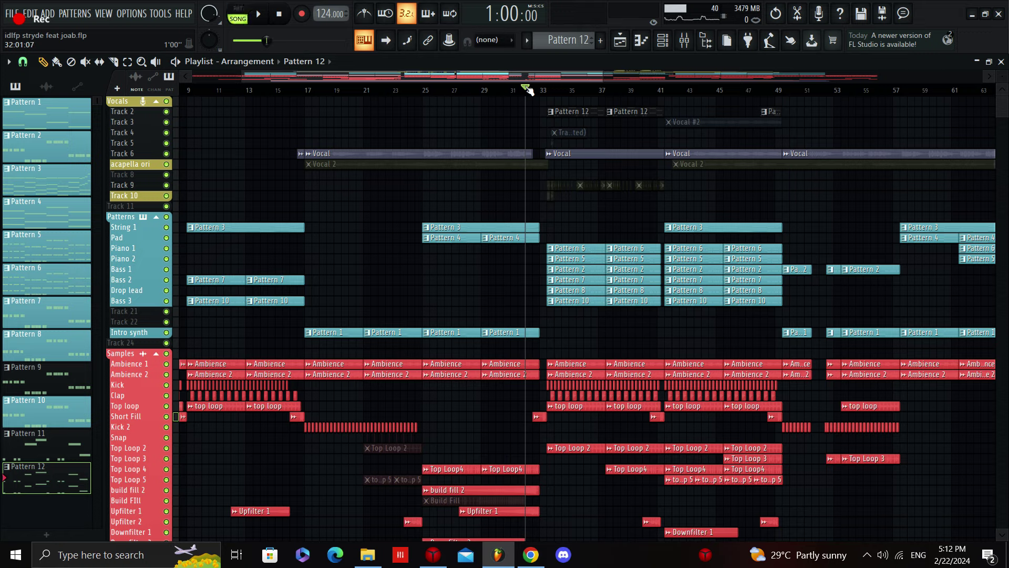
key(space)
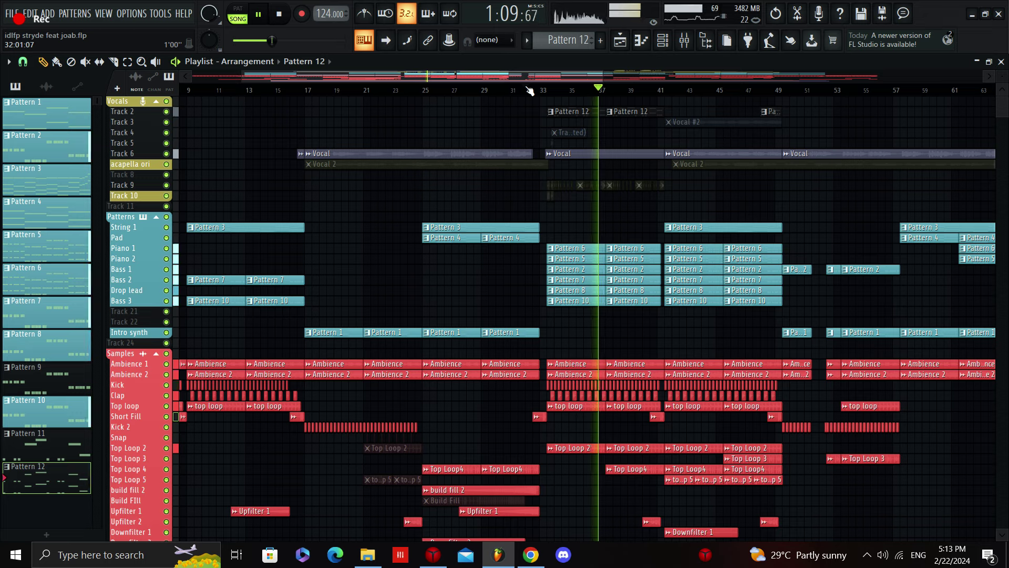
key(space)
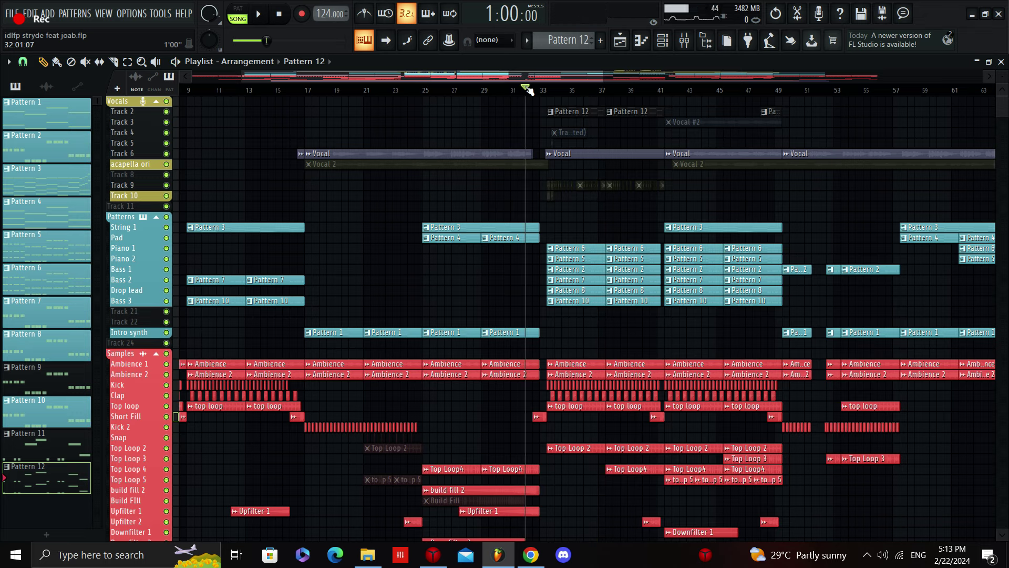
Open the mixer and move the selection across the tracks to the Master to show its effect chain
click(684, 46)
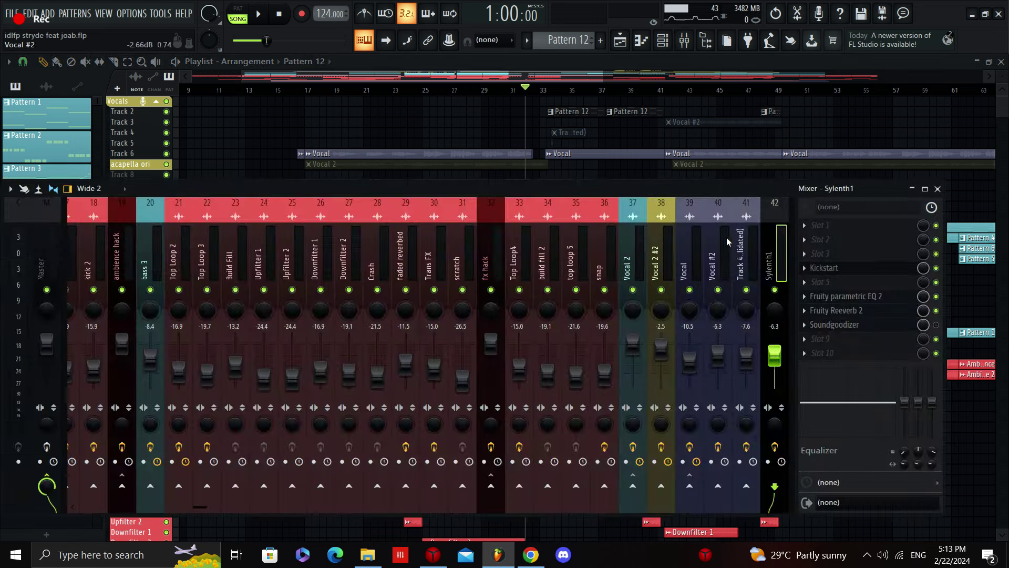
key(Left)
key(Left)
key(Left)
key(Left)
key(Left)
key(Left)
key(Left)
key(Left)
key(Left)
key(Left)
key(Left)
key(Left)
key(Left)
key(Left)
key(Left)
key(Left)
key(Left)
key(Left)
key(Left)
key(Left)
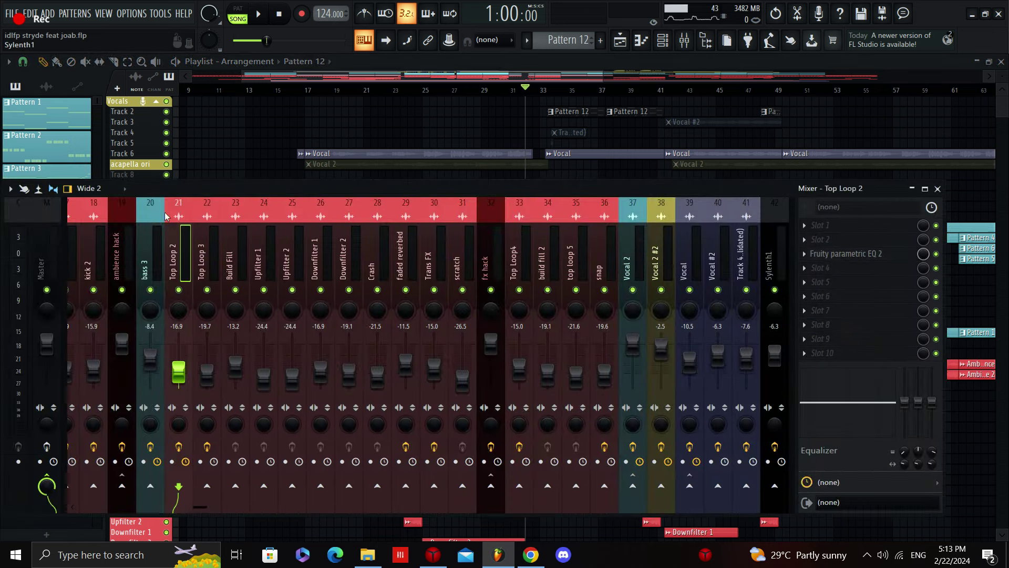
key(Left)
key(Left)
key(Left)
key(Left)
key(Left)
key(Left)
key(Left)
key(Left)
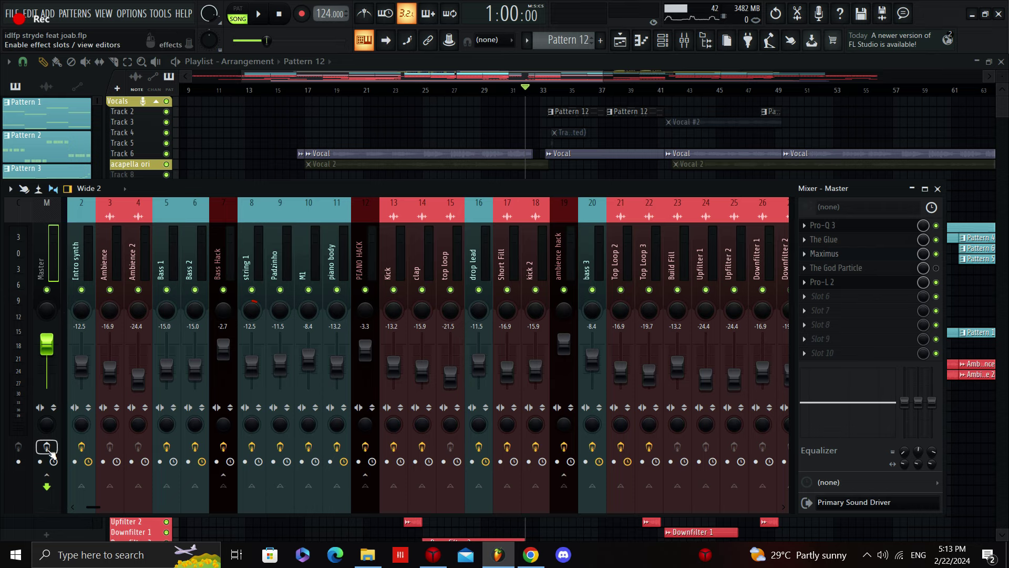
Open Pro-Q 3 on the Master track and inspect its brickwall high-cut band
click(936, 268)
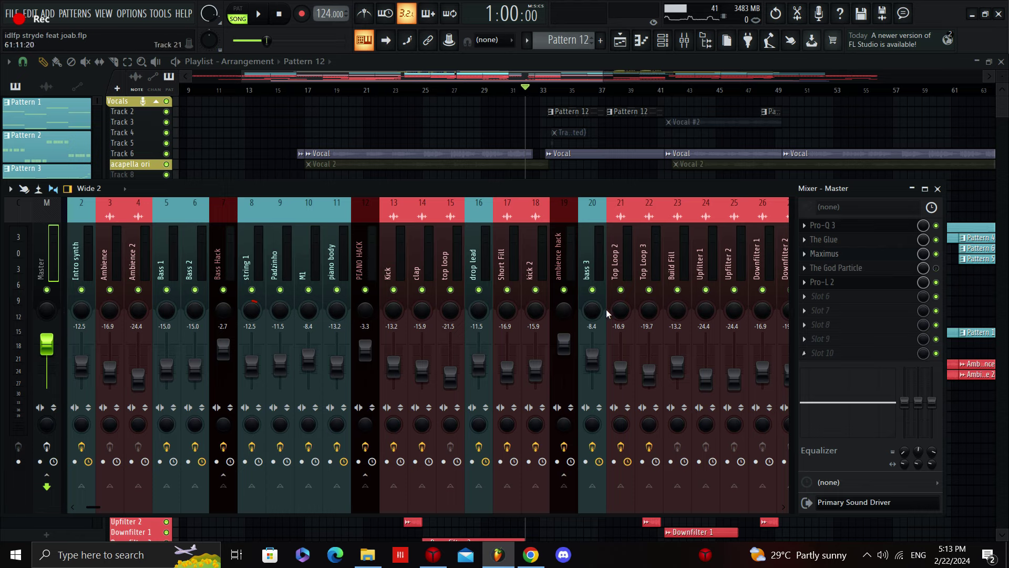
click(846, 226)
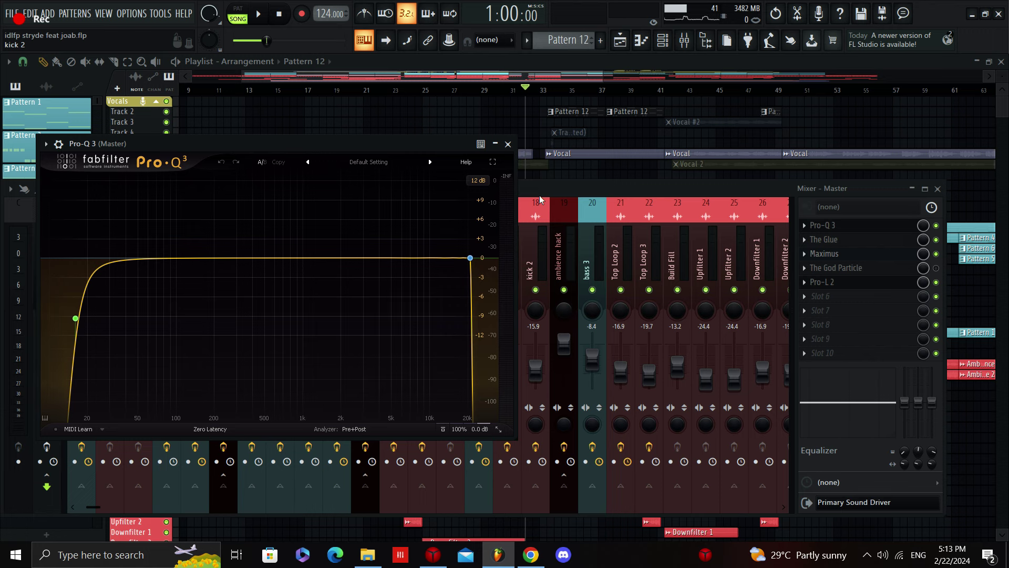
mouse_move(484, 256)
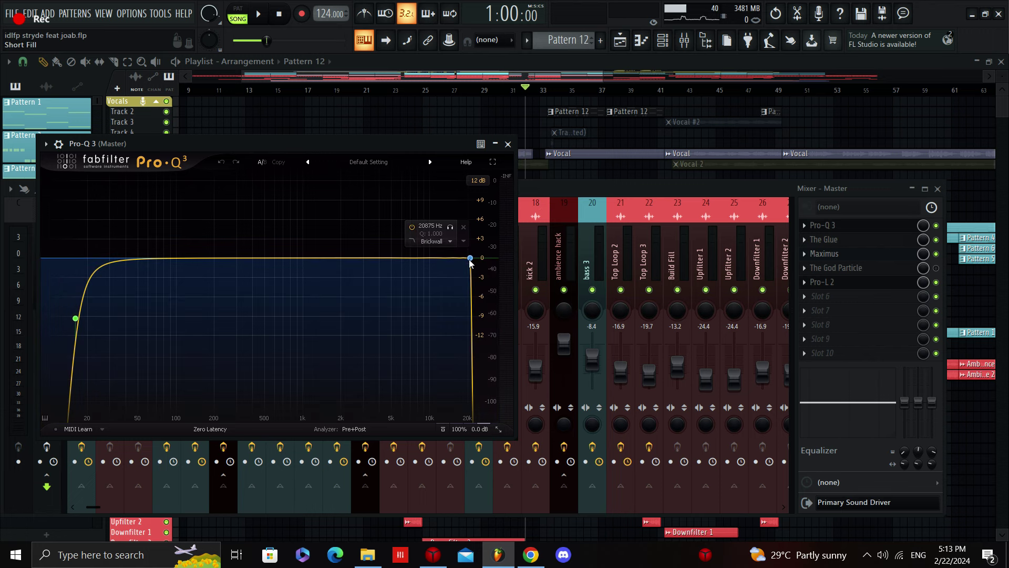
Open The Glue on the Master in trial mode and load its Mastering preset starting with "transparent final m"
click(850, 240)
click(324, 288)
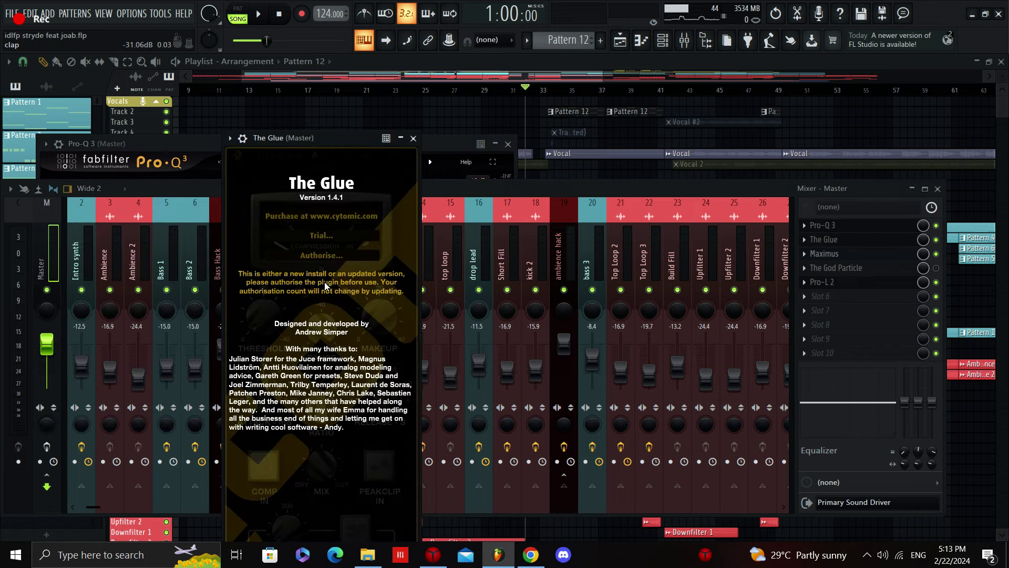
click(317, 241)
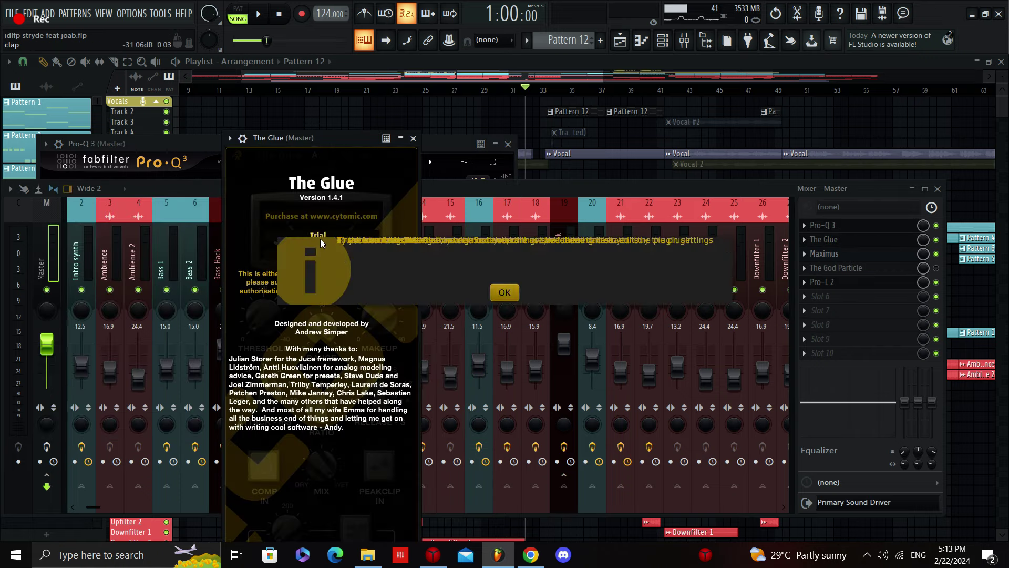
click(496, 294)
click(335, 184)
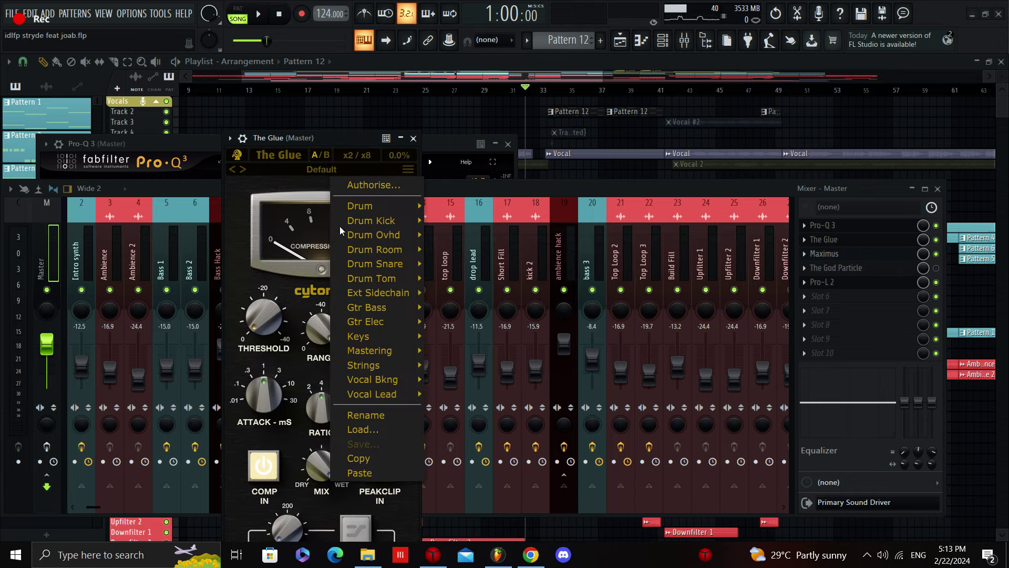
mouse_move(394, 350)
click(441, 350)
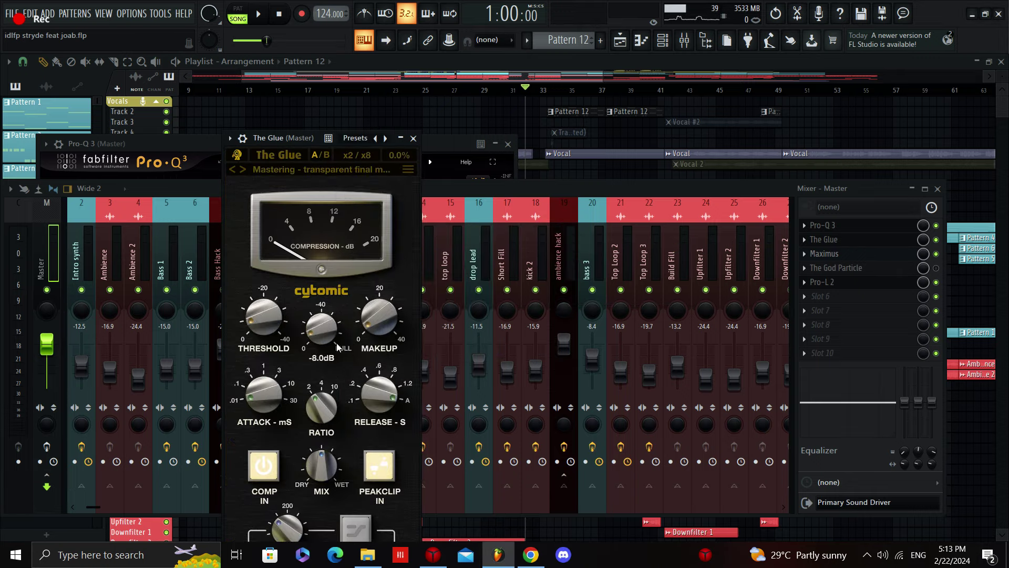
Open Maximus on the Master and review its high, mid and low bands
click(828, 262)
click(826, 258)
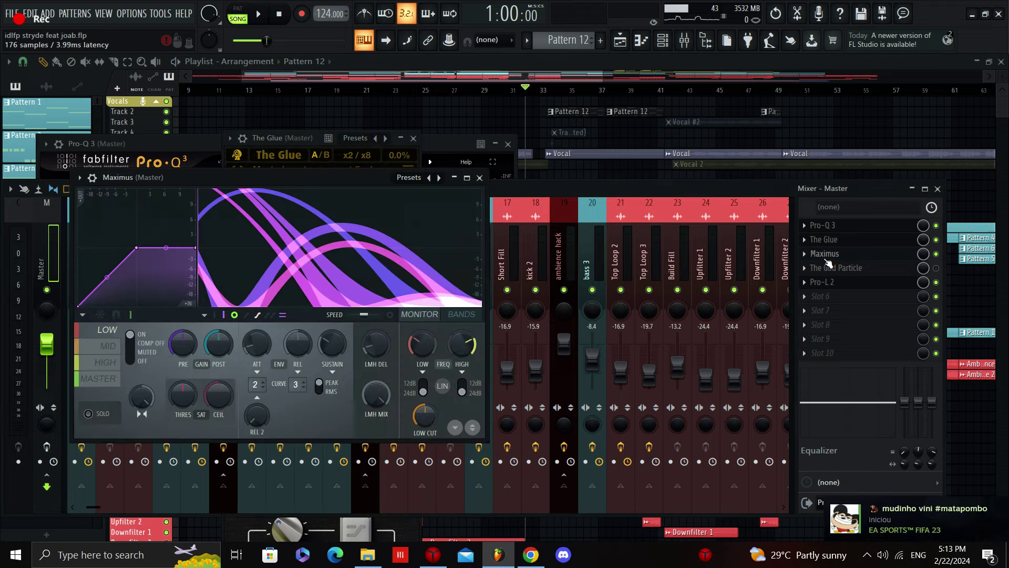
click(113, 362)
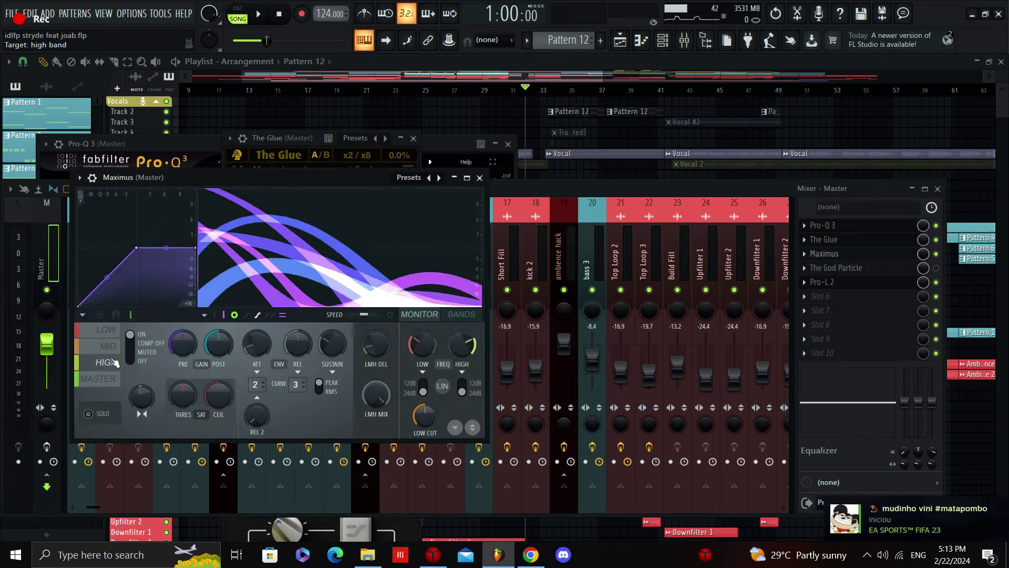
click(110, 346)
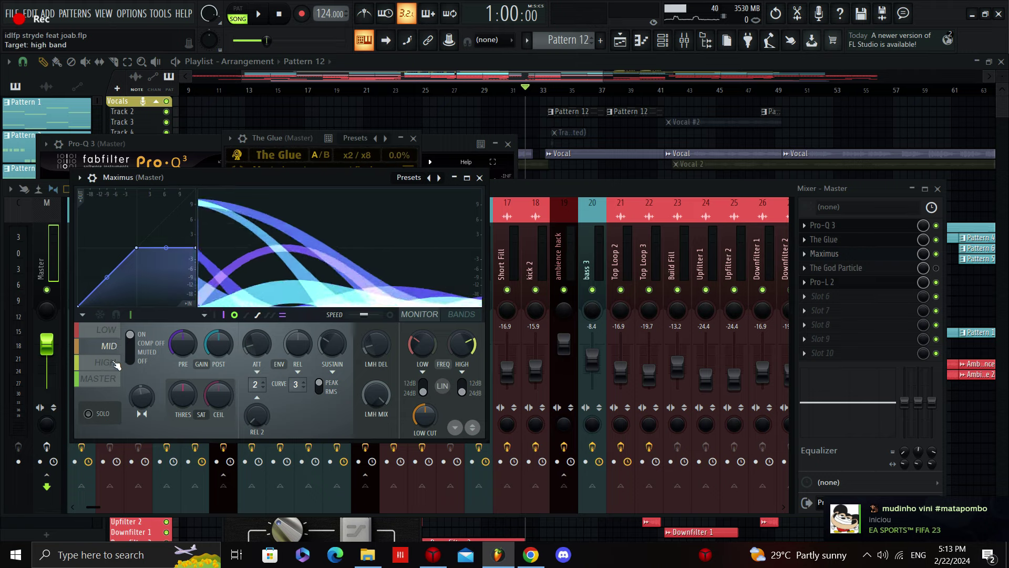
click(107, 330)
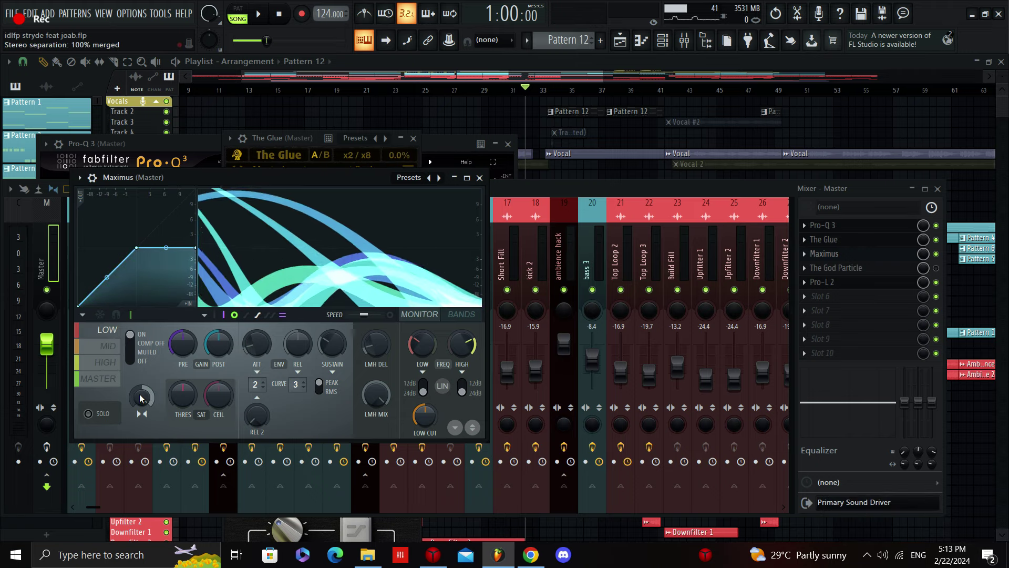
View The God Particle and the Pro-L 2 limiter on the Master, and return to the playlist
click(847, 274)
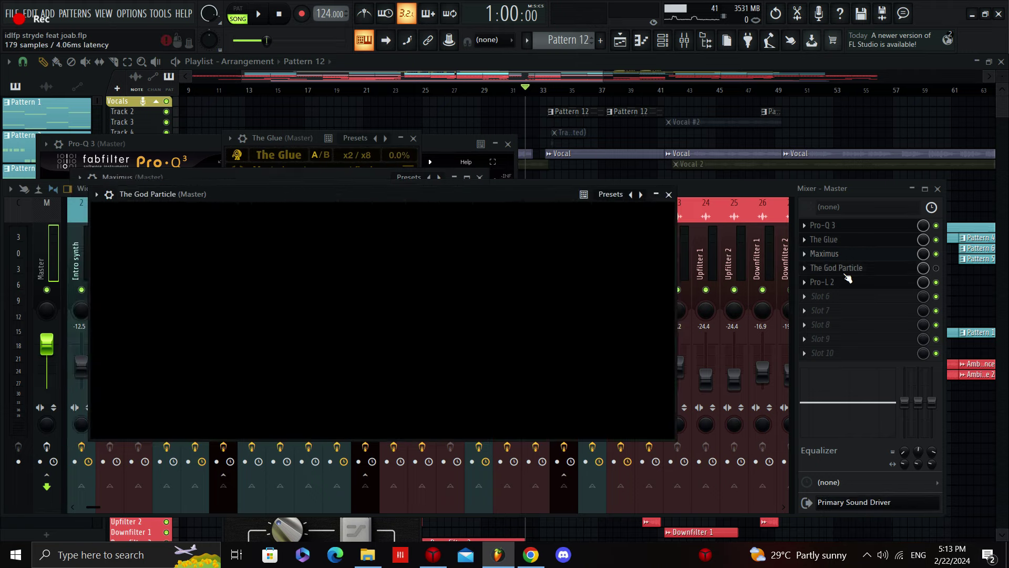
click(847, 281)
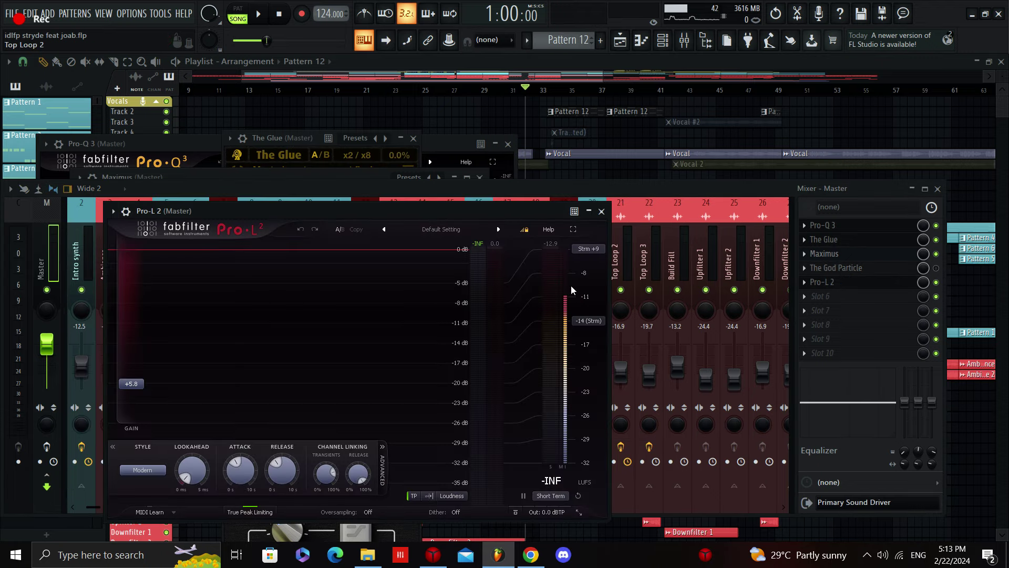
click(589, 76)
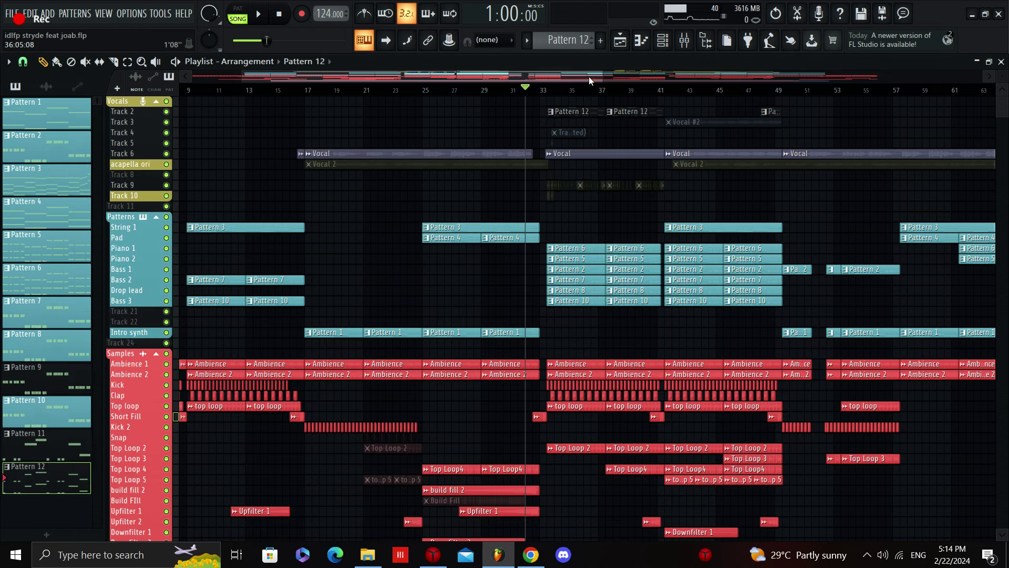